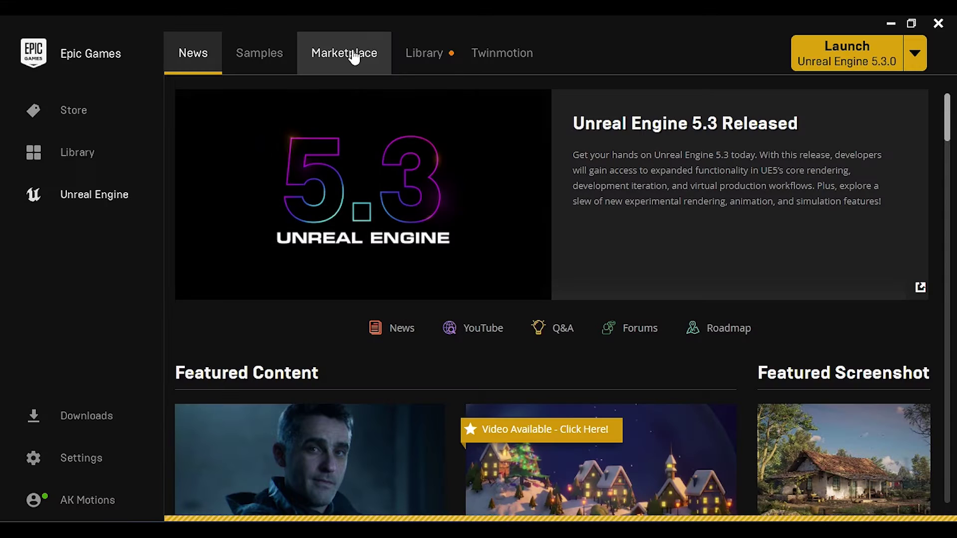
Step: View the Electric Dreams Env product in the Marketplace and look through its preview images
left_click(352, 54)
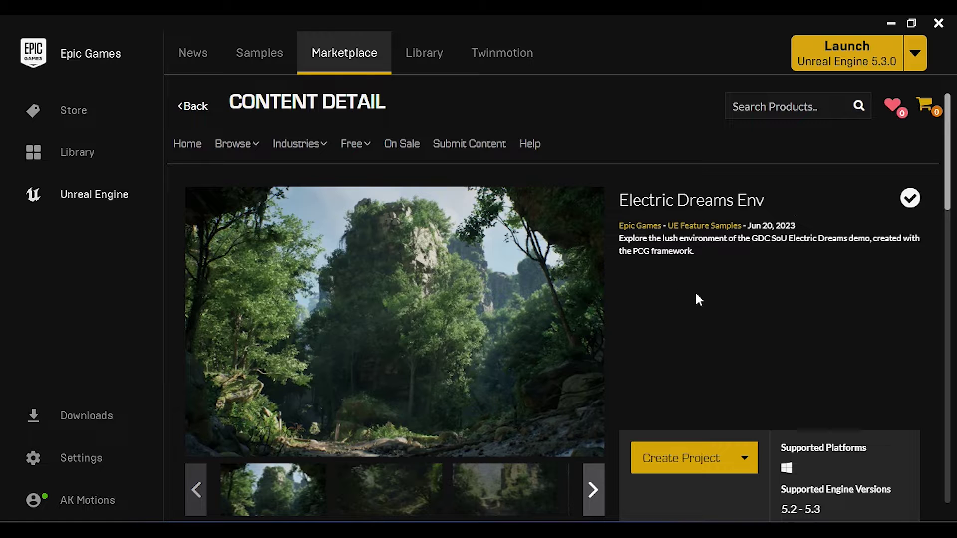
left_click(585, 483)
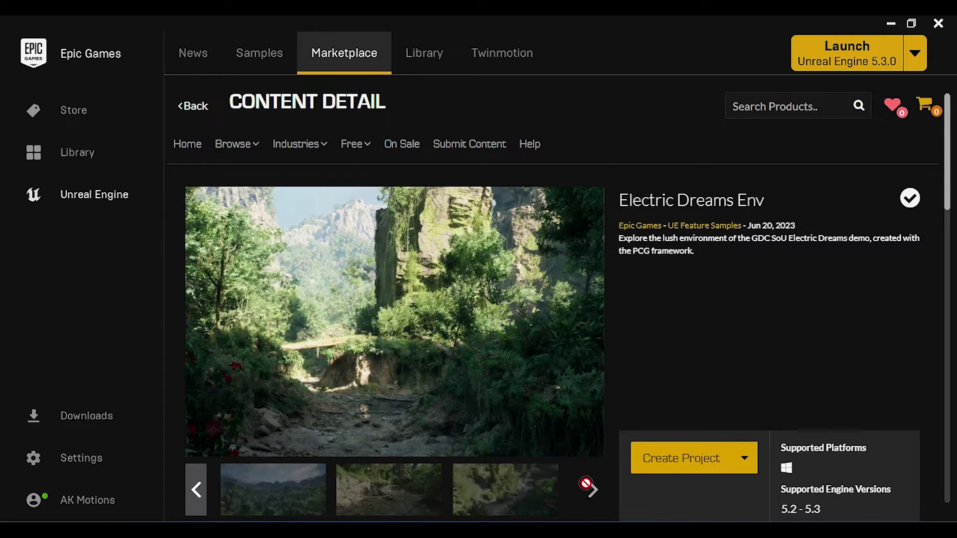
left_click(471, 503)
left_click(390, 500)
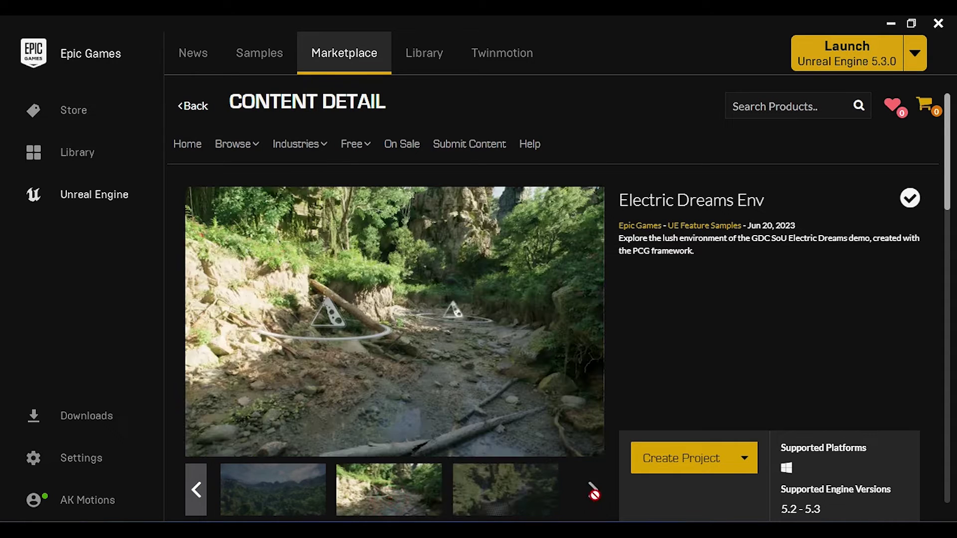
left_click(593, 490)
left_click(275, 505)
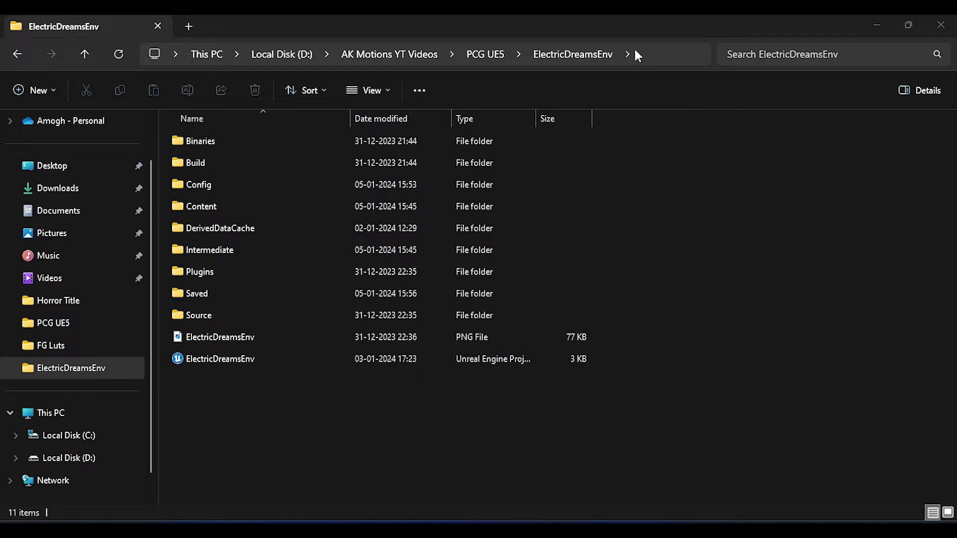
Step: Open the ElectricDreamsEnv Unreal project, then clear its load errors and close the message log
double_click(241, 360)
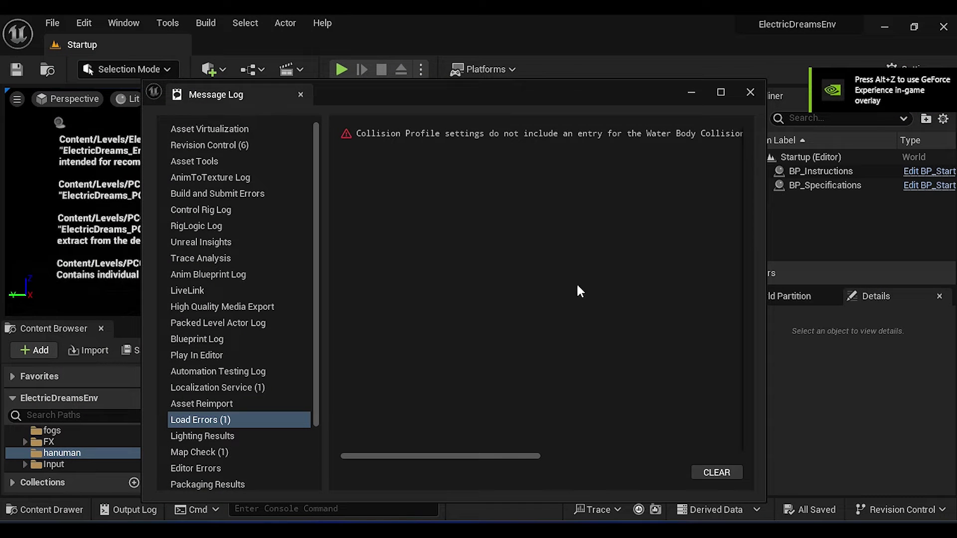
left_click(716, 472)
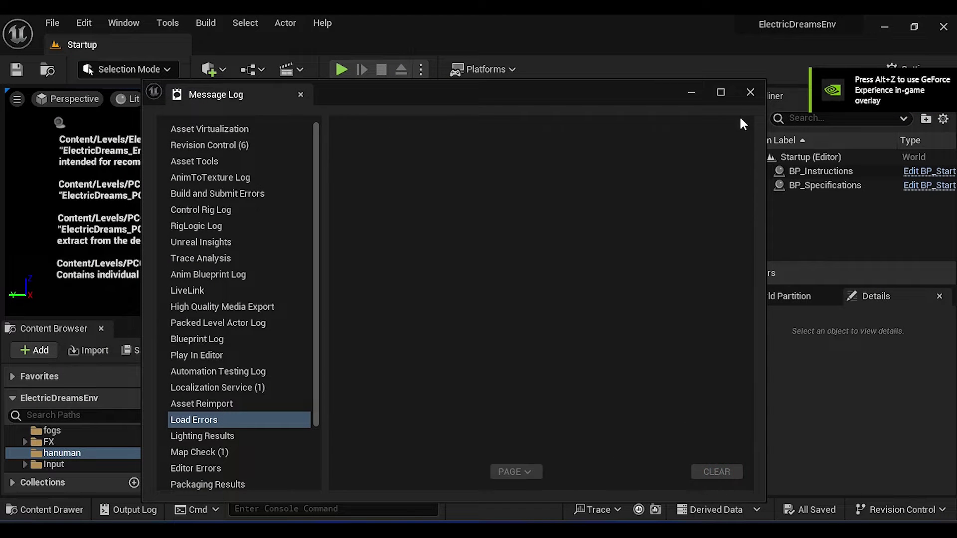
left_click(751, 92)
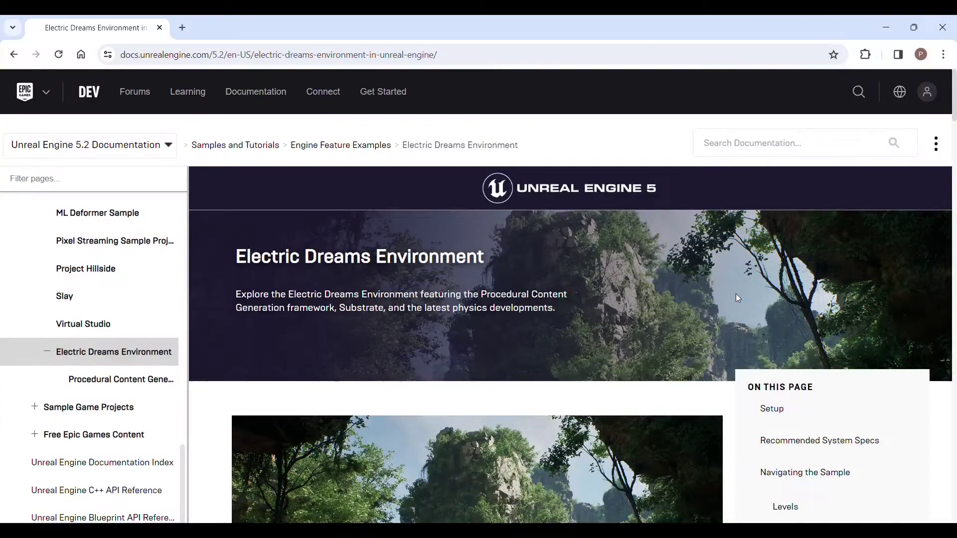
Step: Read the Electric Dreams Environment documentation from the recommended system specs through navigating the sample and its levels
scroll(737, 299, "down", 3)
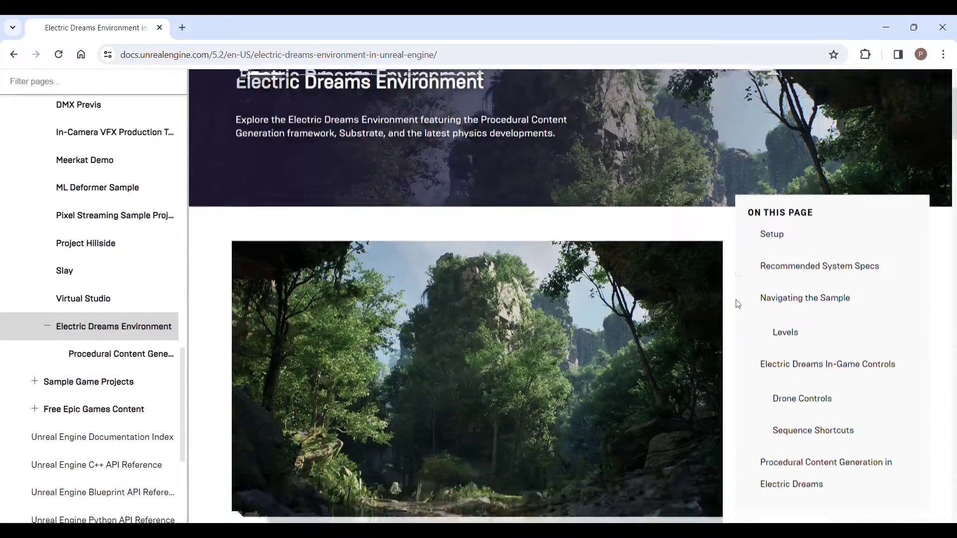
scroll(723, 299, "down", 15)
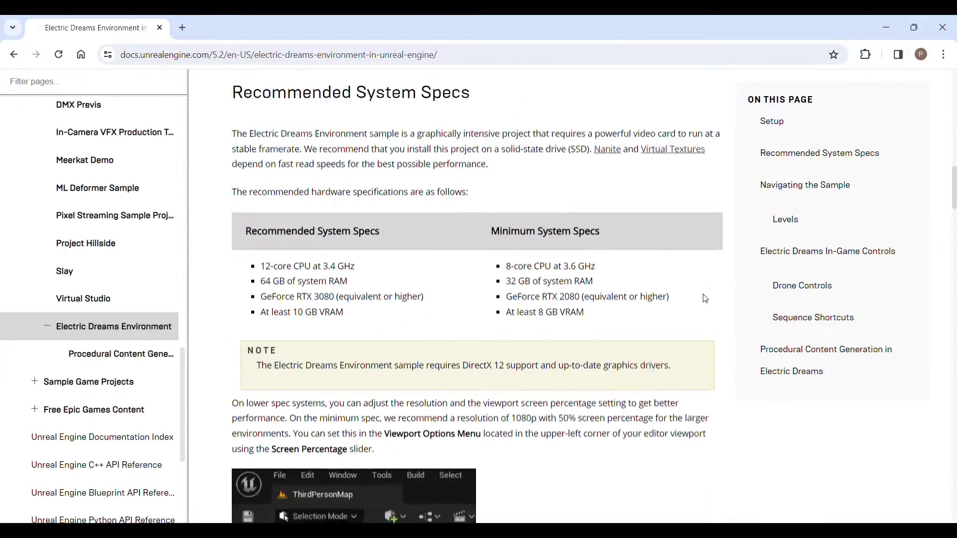
scroll(705, 299, "down", 2)
scroll(663, 347, "down", 18)
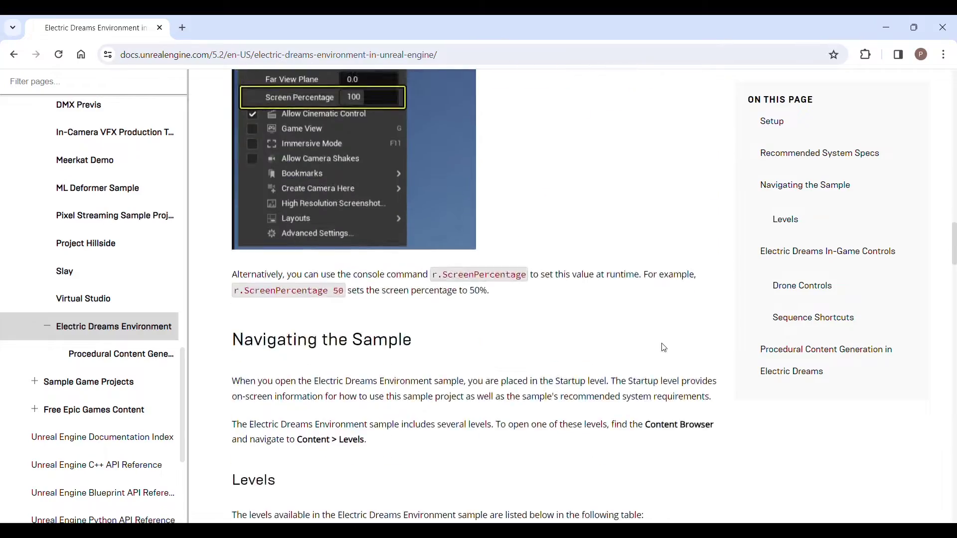
scroll(664, 348, "down", 20)
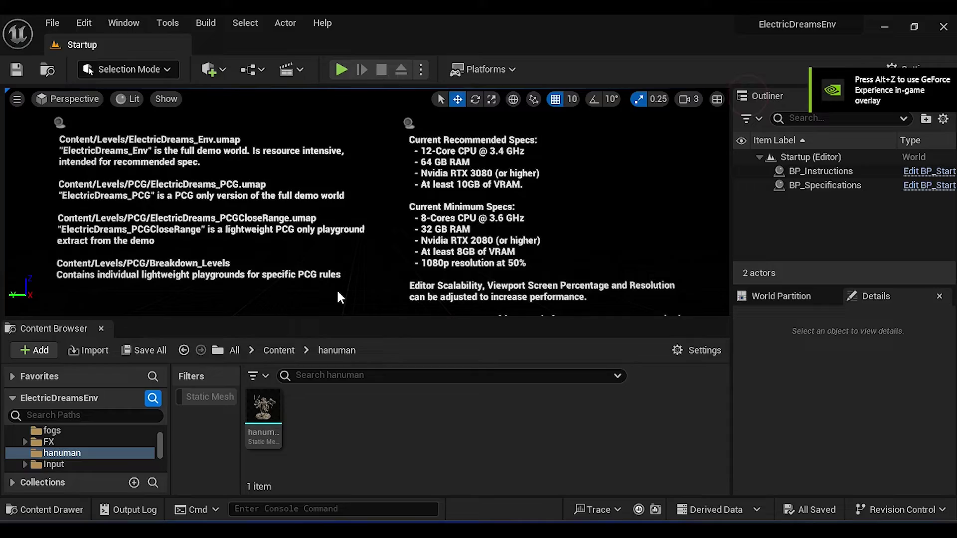
Step: Open the ElectricDreams_PCG level from Content/Levels/PCG and enlarge the viewport
left_click(276, 350)
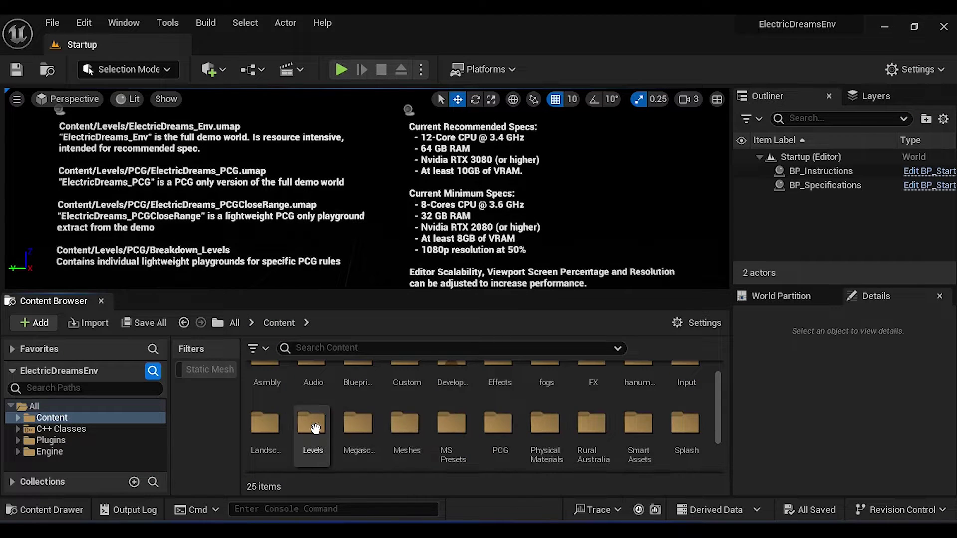
double_click(316, 430)
double_click(306, 384)
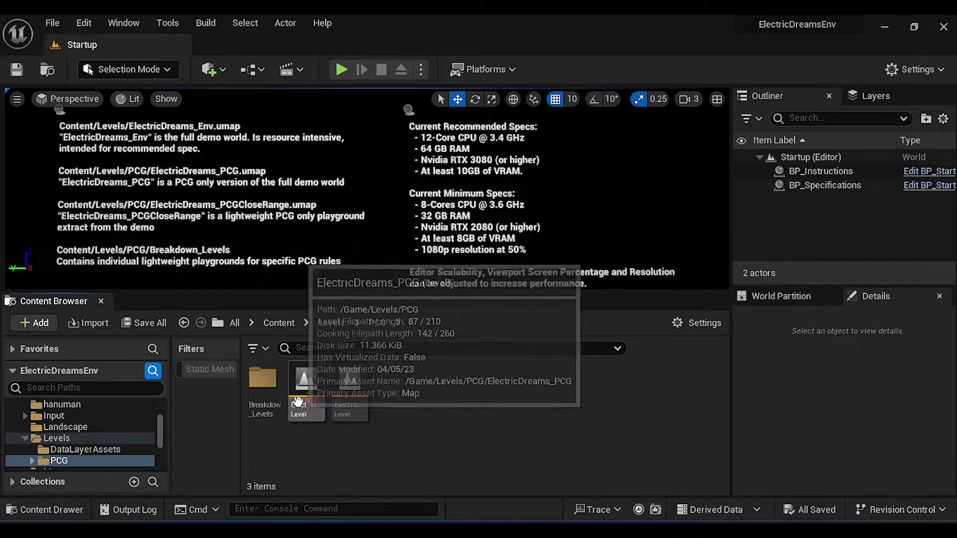
double_click(306, 389)
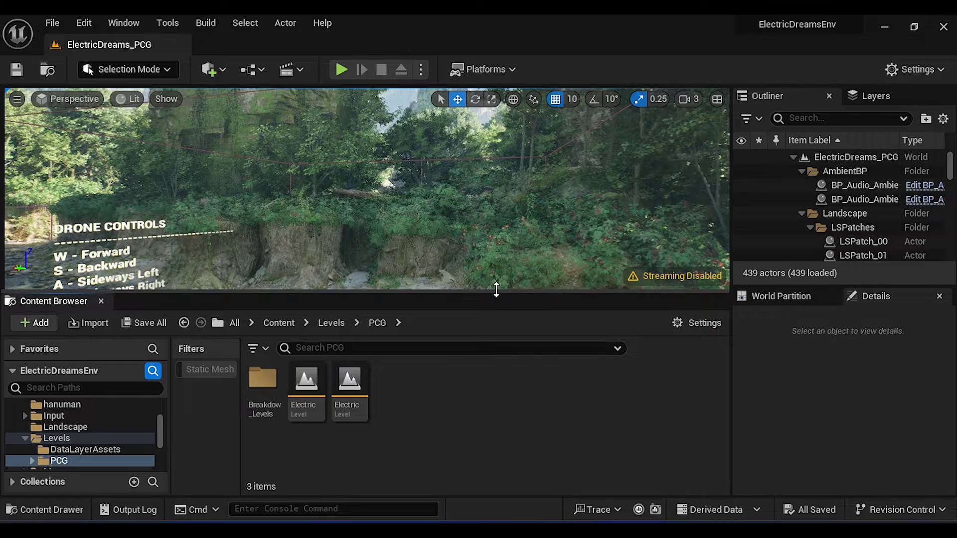
left_click_drag(496, 289, 505, 418)
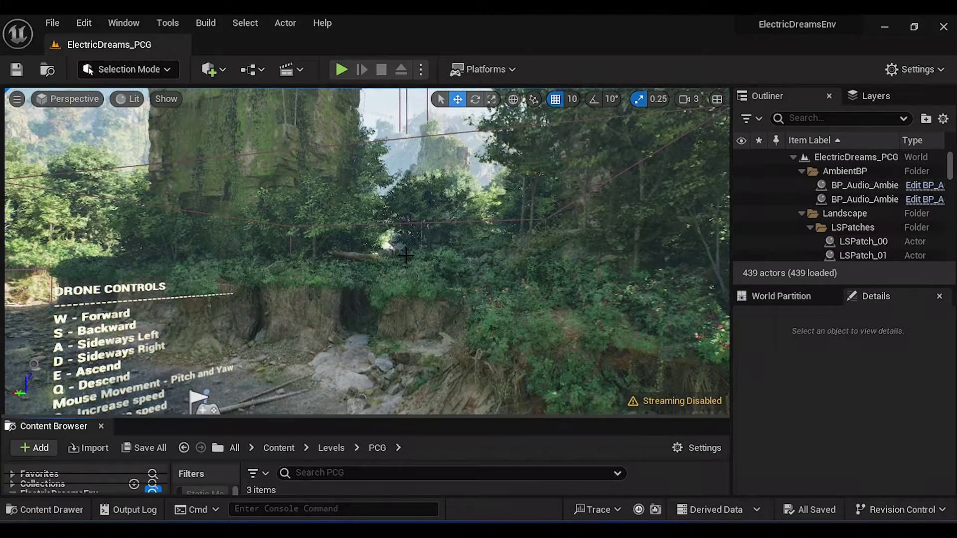
Step: Select the large PCG rock assembly beside the riverbed and reposition it twice along its Y axis
right_click_drag(406, 255, 618, 264)
key("w")
key("w")
key("w")
right_click_drag(367, 252, 364, 229)
key("w")
key("w")
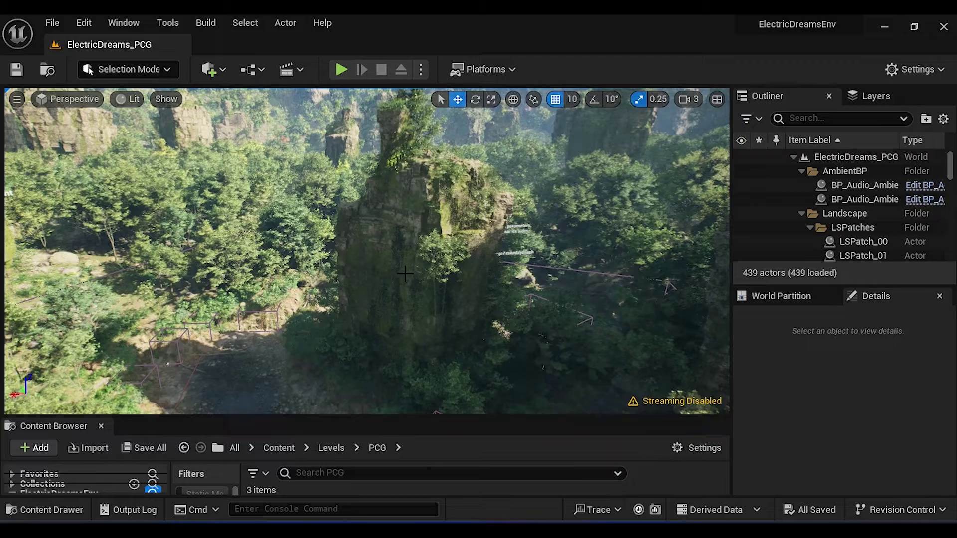
left_click(404, 274)
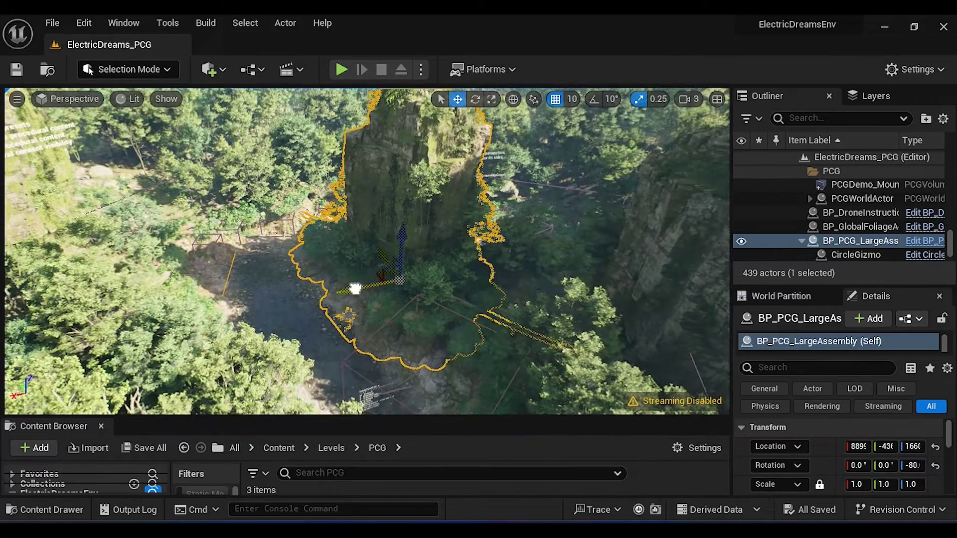
left_click_drag(255, 308, 231, 314)
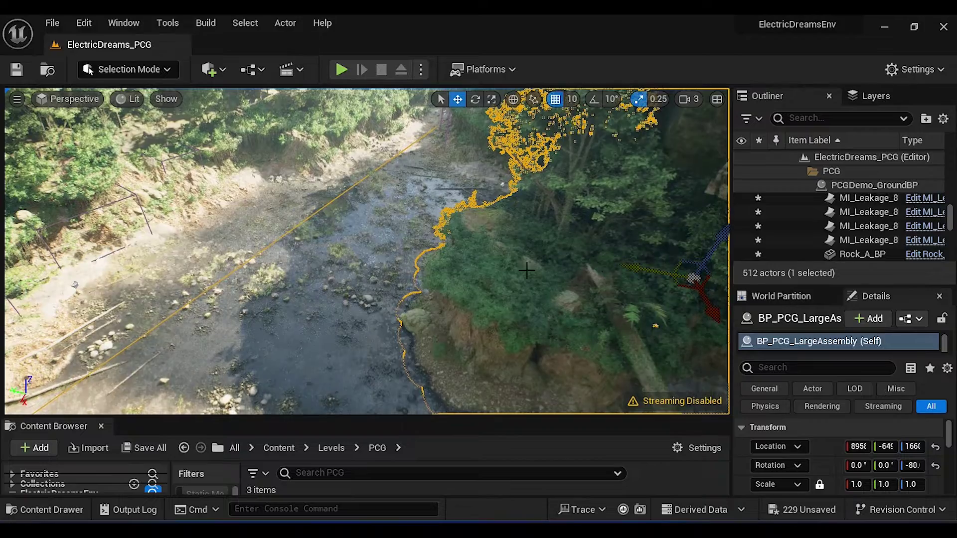
right_click_drag(508, 273, 570, 297)
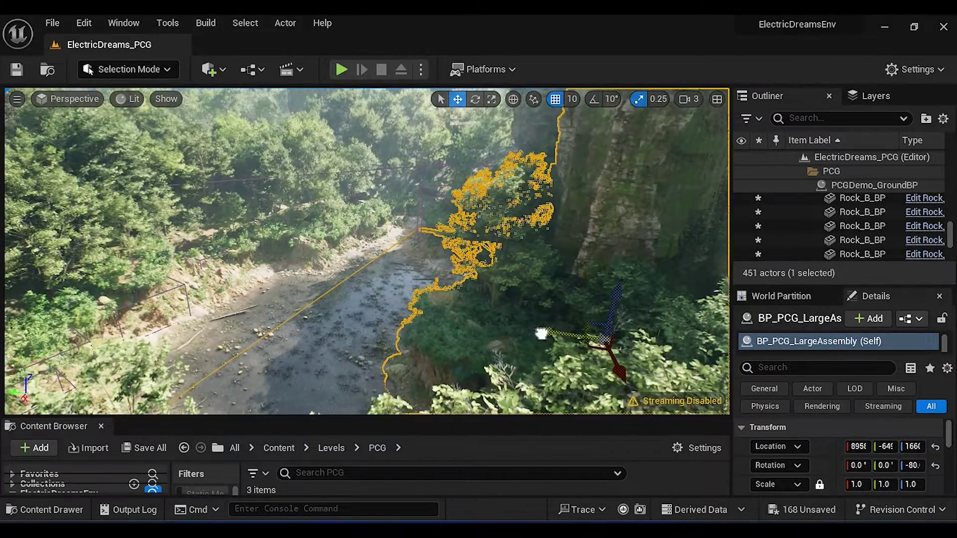
left_click_drag(542, 333, 396, 327)
Step: Place the hanuman static mesh from the hanuman folder on a rock outcrop in the mountain landscape
right_click_drag(396, 327, 498, 294)
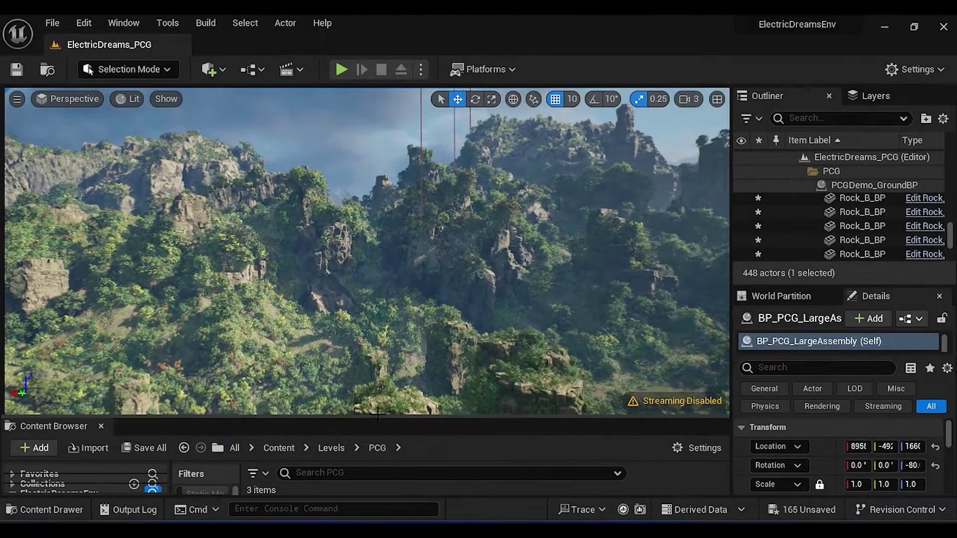
left_click_drag(383, 415, 399, 288)
left_click(75, 396)
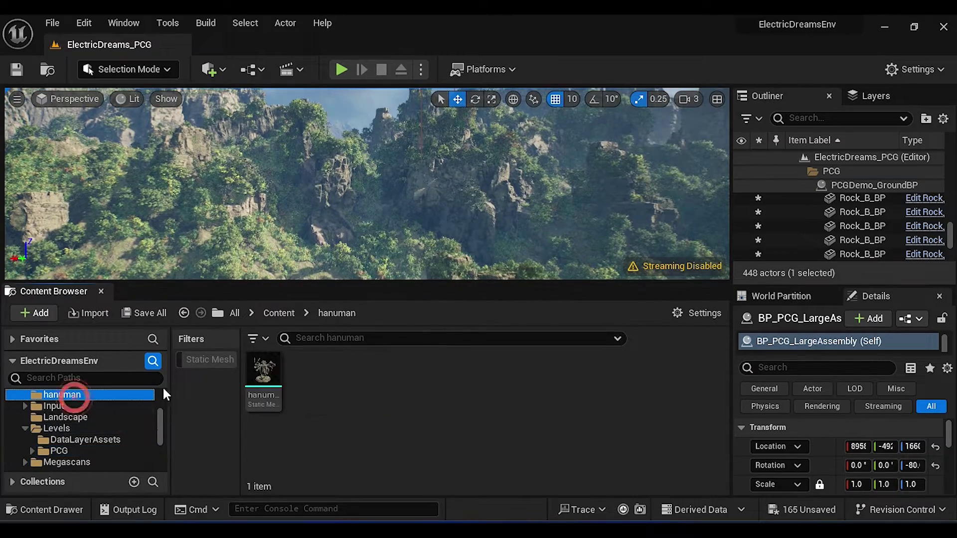
left_click_drag(263, 379, 393, 271)
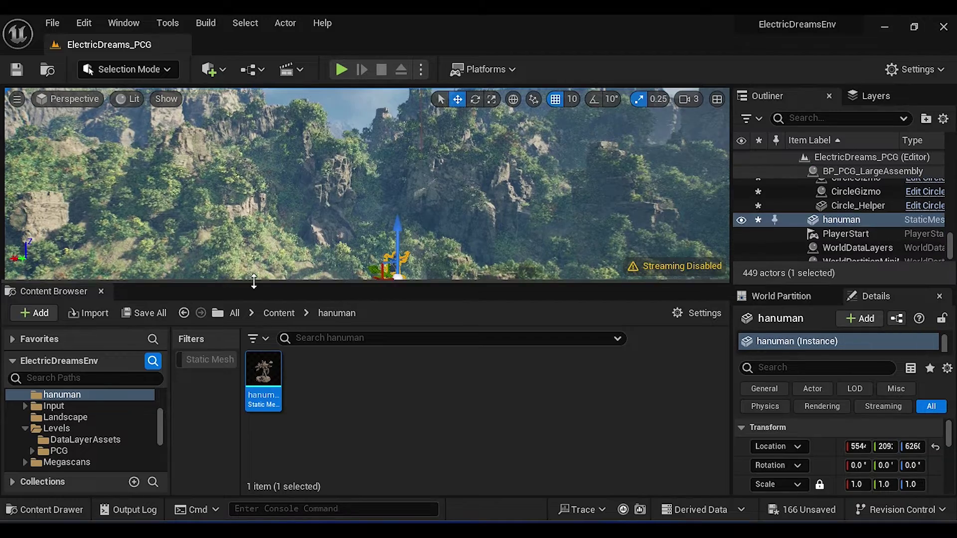
left_click_drag(254, 282, 290, 381)
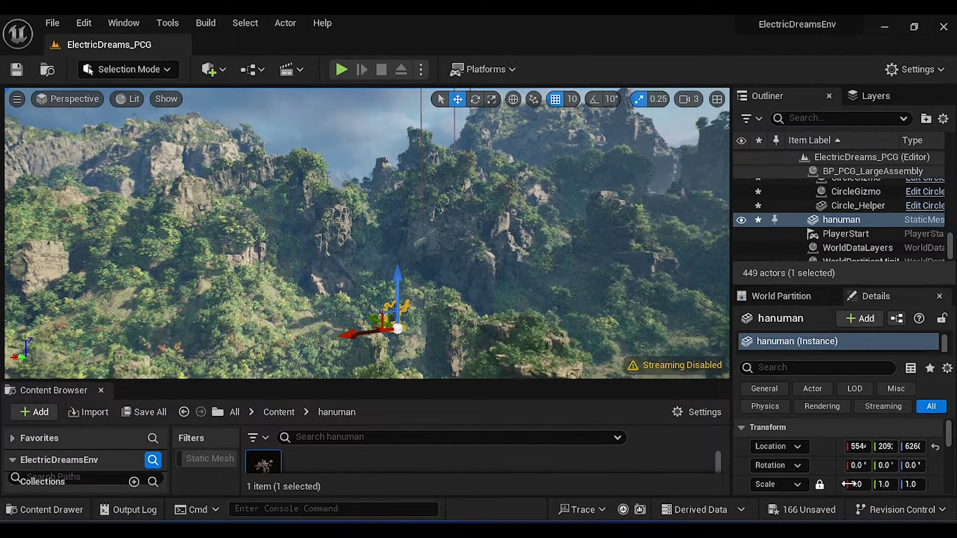
Step: Try a uniform scale of 15 on the hanuman statue, and settle on 12
type("15")
key("Return")
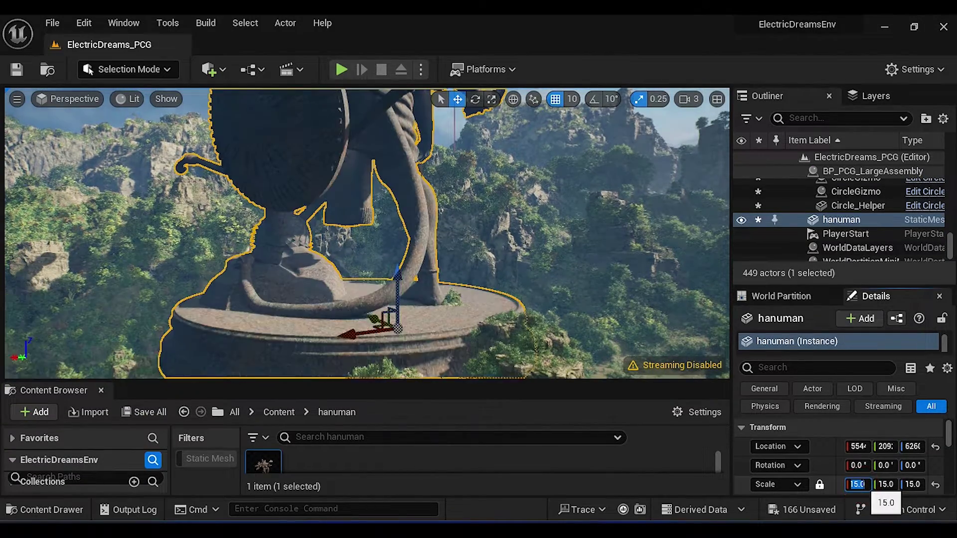
type("12")
key("Return")
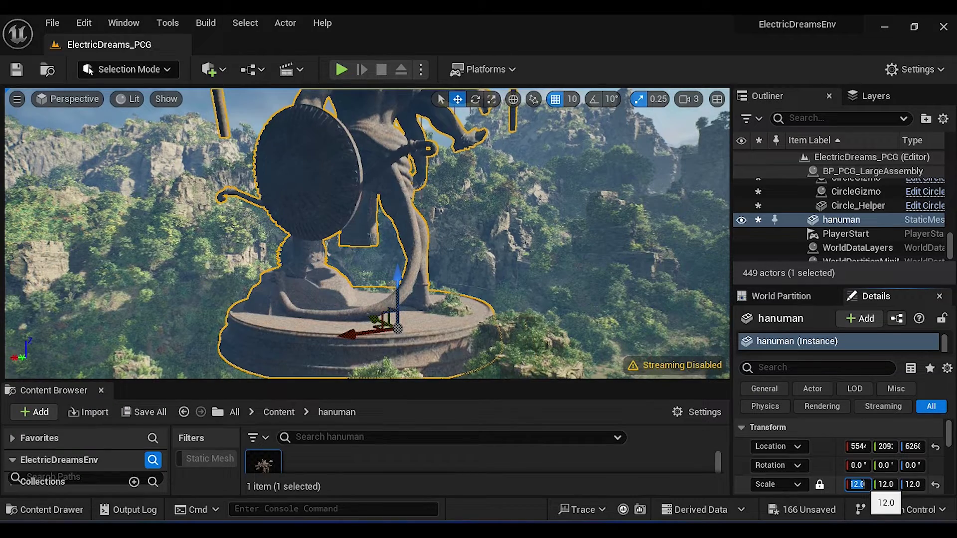
Step: Lower the hanuman statue onto the rocky outcrop and rotate it to change the direction it faces
mouse_move(480, 237)
right_mouse_down()
mouse_move(481, 279)
mouse_move(480, 238)
right_mouse_up()
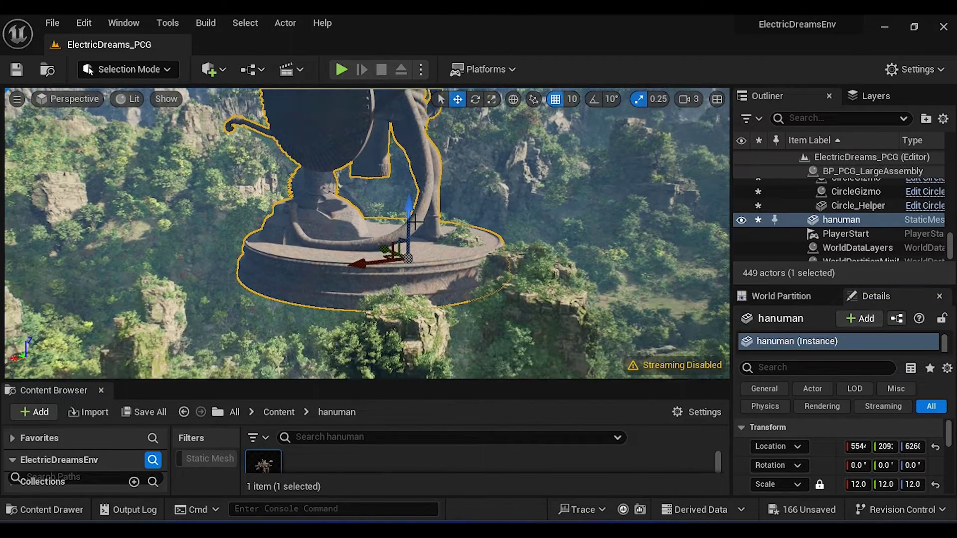
left_click_drag(414, 222, 416, 257)
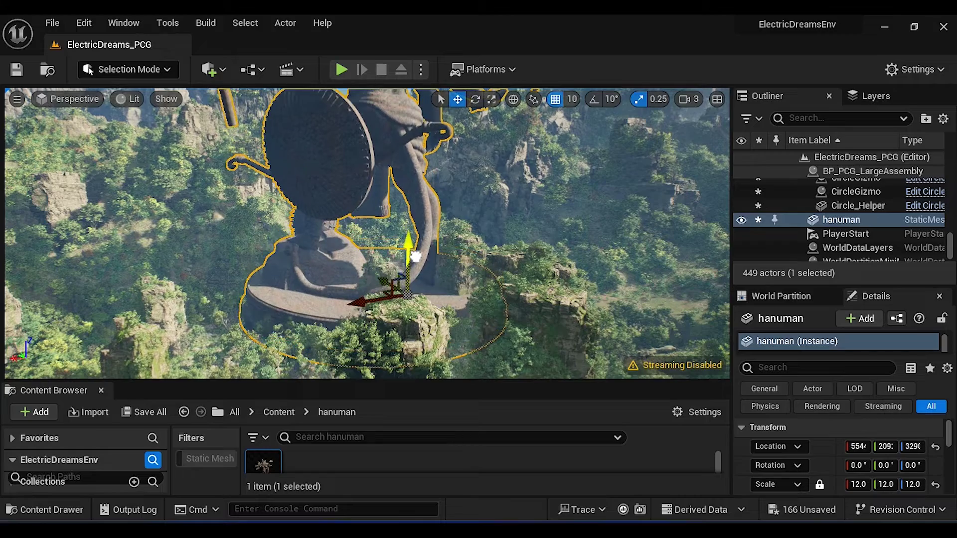
right_click_drag(342, 307, 338, 251)
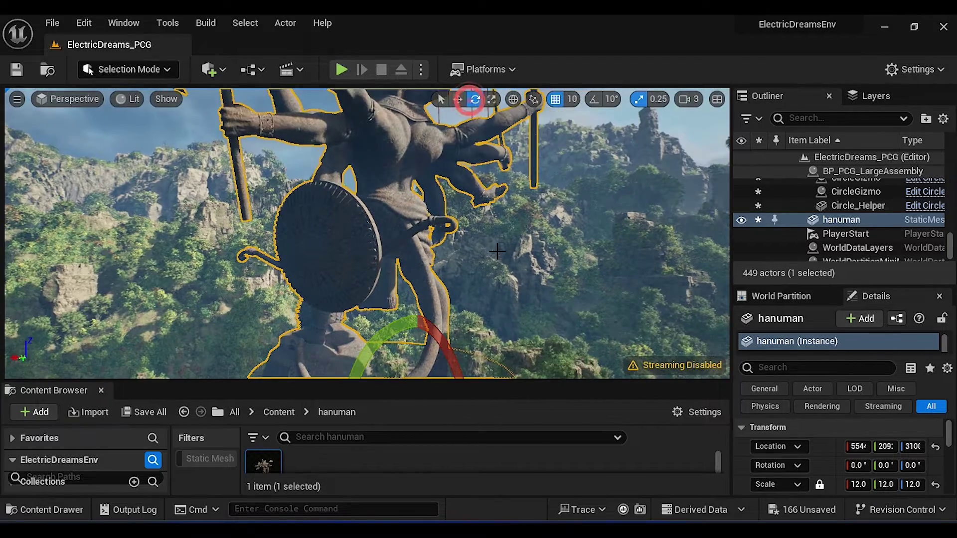
right_click_drag(497, 252, 498, 300)
left_click_drag(409, 340, 528, 321)
Step: Shift the hanuman statue horizontally over the outcrop and collapse the ElectricDreams_PCG level hierarchy
left_click(456, 101)
left_click_drag(375, 323, 296, 298)
right_click_drag(680, 213, 698, 125)
left_click(759, 155)
left_click(793, 157)
Step: Set the viewport camera speed to 8 and frame the statue's upper body from the front
left_click(689, 99)
left_click_drag(715, 135, 788, 134)
mouse_move(599, 209)
right_mouse_down()
mouse_move(589, 209)
mouse_move(673, 209)
mouse_move(598, 200)
right_mouse_up()
mouse_move(566, 168)
right_mouse_down()
mouse_move(573, 209)
mouse_move(565, 168)
right_mouse_up()
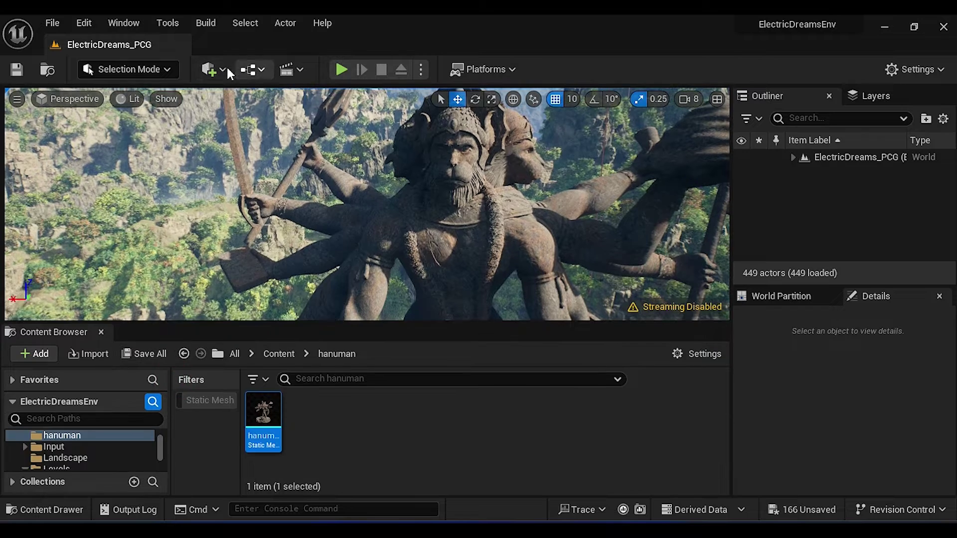
Step: Open Quixel Bridge and view the details of the Cracked Rocky Ground surface
left_click(223, 70)
left_click(247, 123)
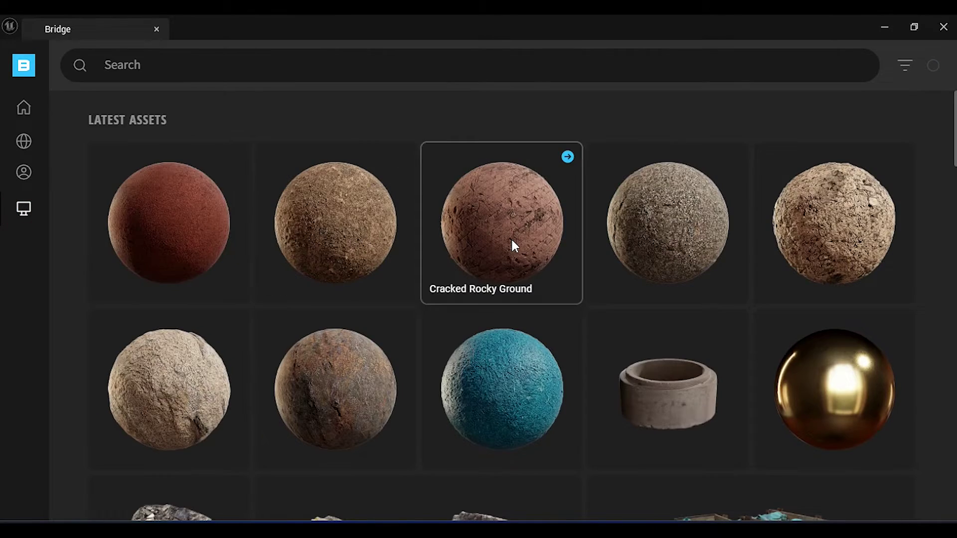
left_click(511, 238)
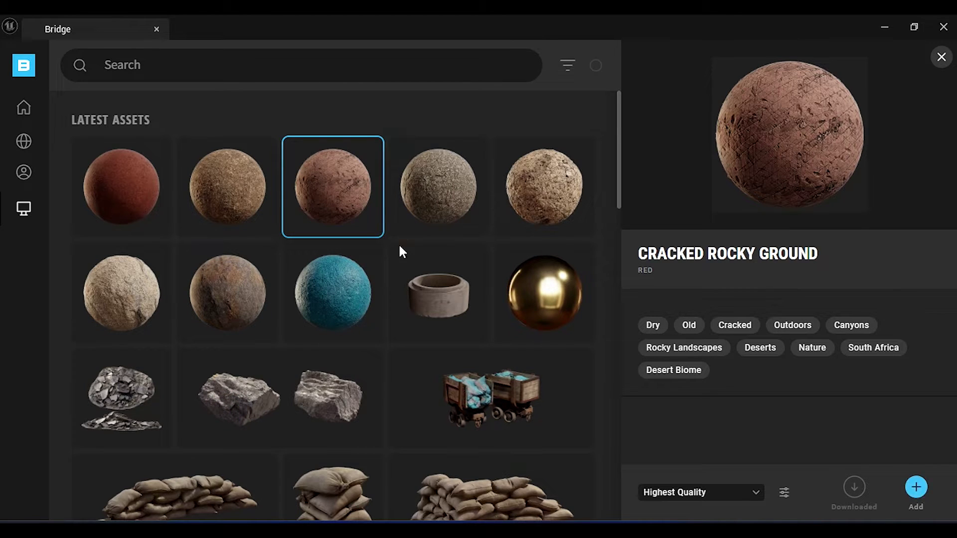
Step: Browse the Megascans Surfaces folders in the project content and open the Raw_Granite_Rock_uighdialw folder
left_click(77, 400)
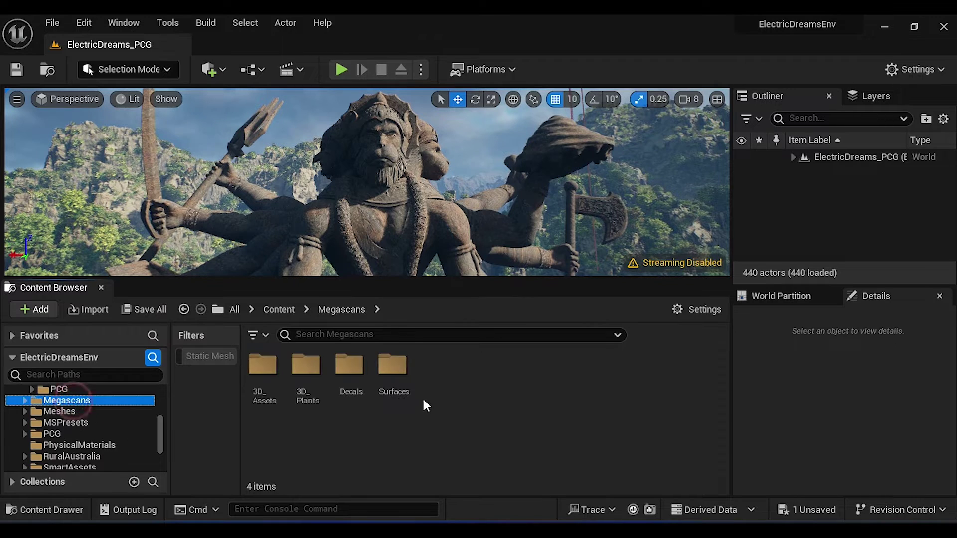
double_click(393, 367)
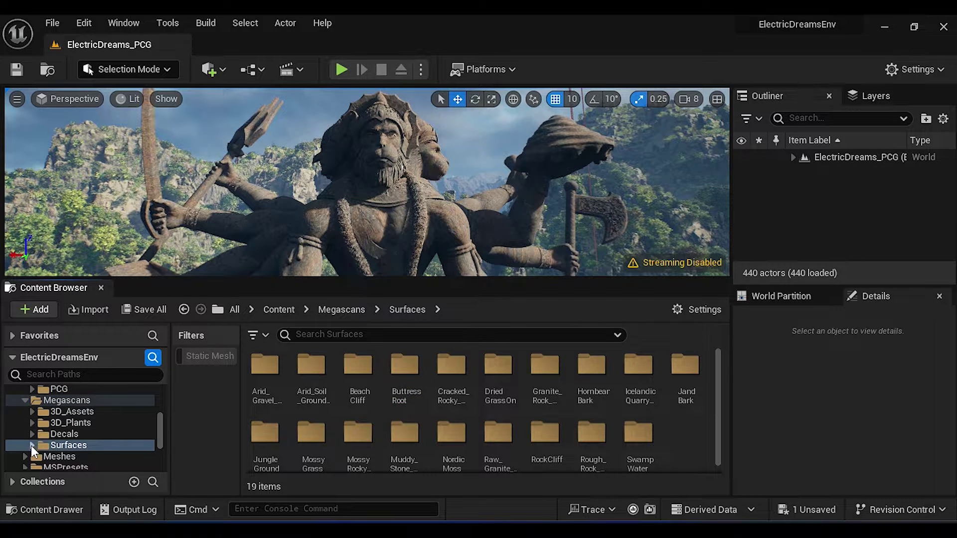
left_click(94, 433)
left_click(99, 444)
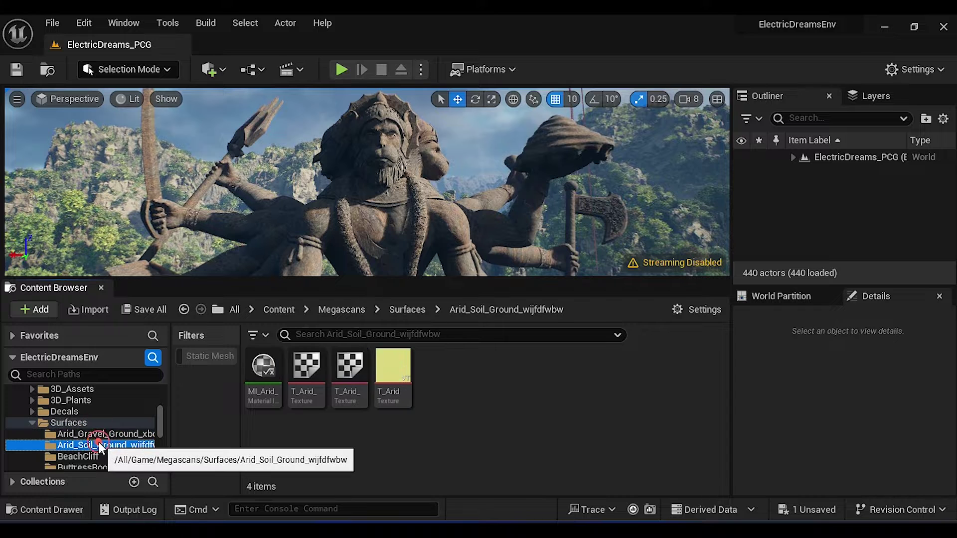
left_click(95, 433)
scroll(97, 434, "down", 5)
left_click(97, 423)
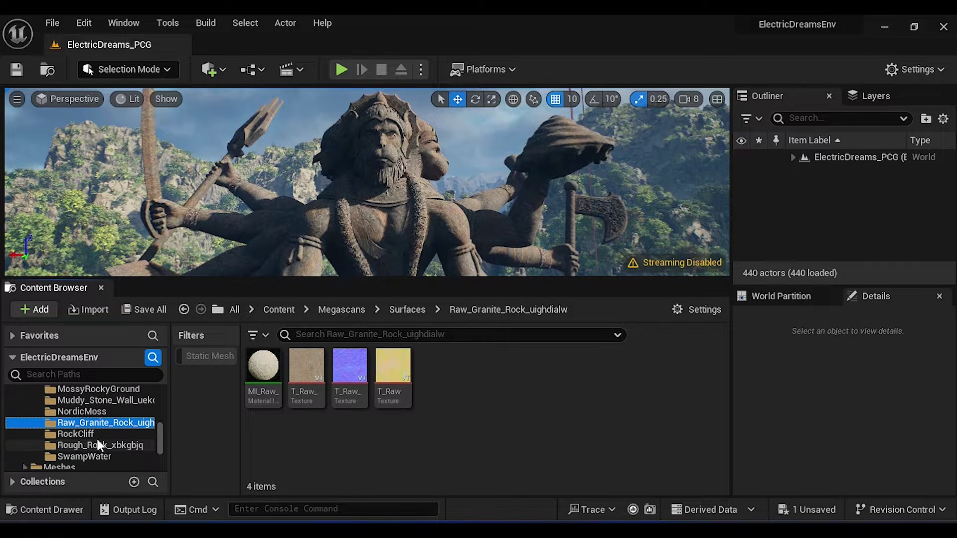
Step: Assign the raw granite rock material instance to material Element 0 of the hanuman statue
left_click(399, 207)
scroll(808, 446, "down", 5)
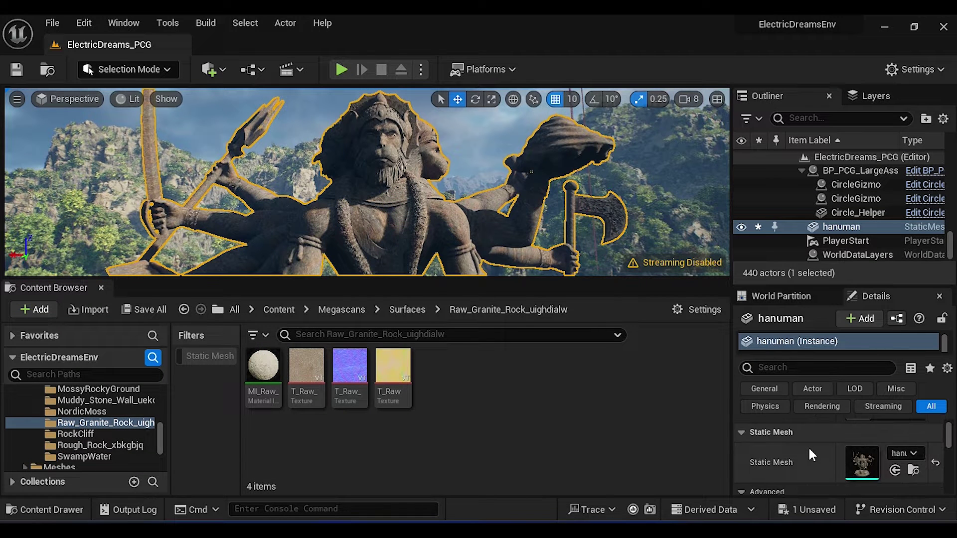
scroll(808, 447, "down", 3)
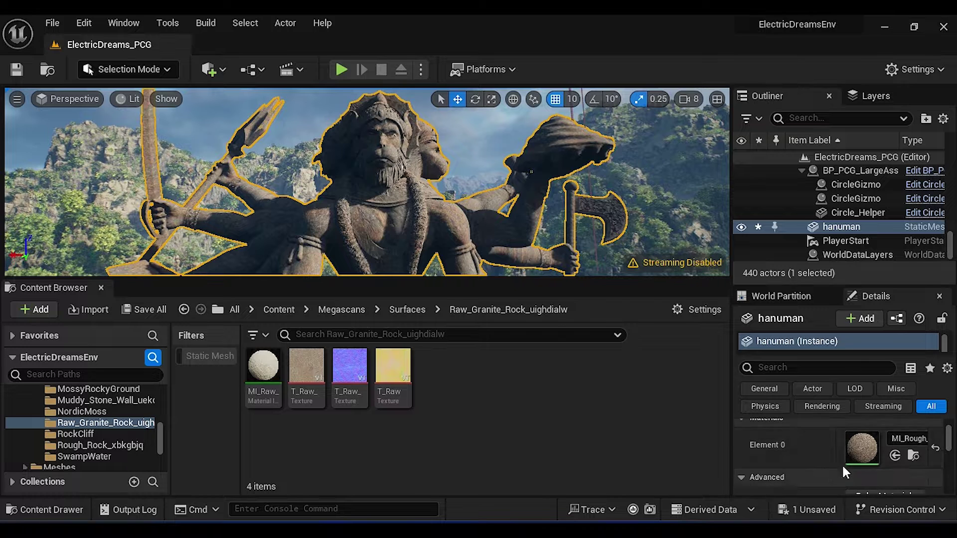
left_click(100, 442)
left_click(266, 371)
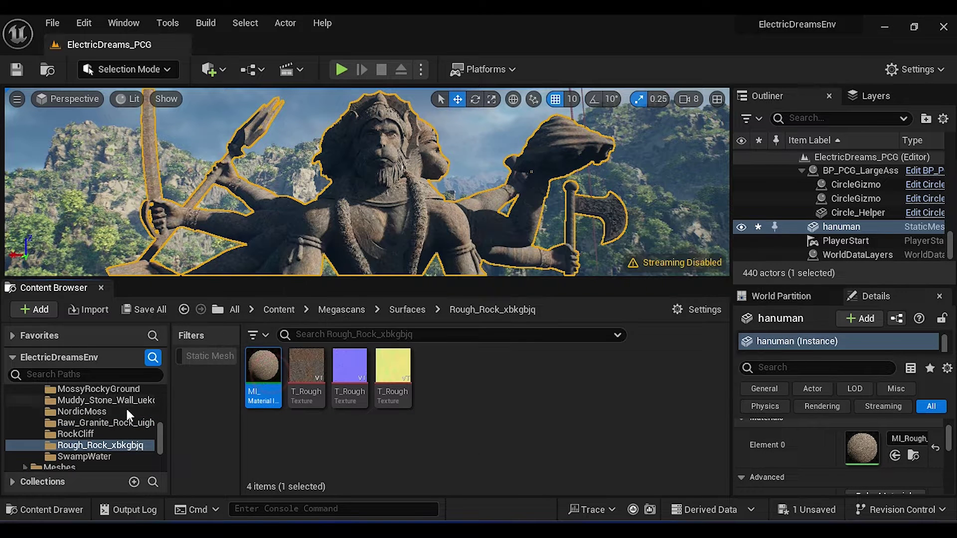
left_click(104, 419)
left_click(263, 376)
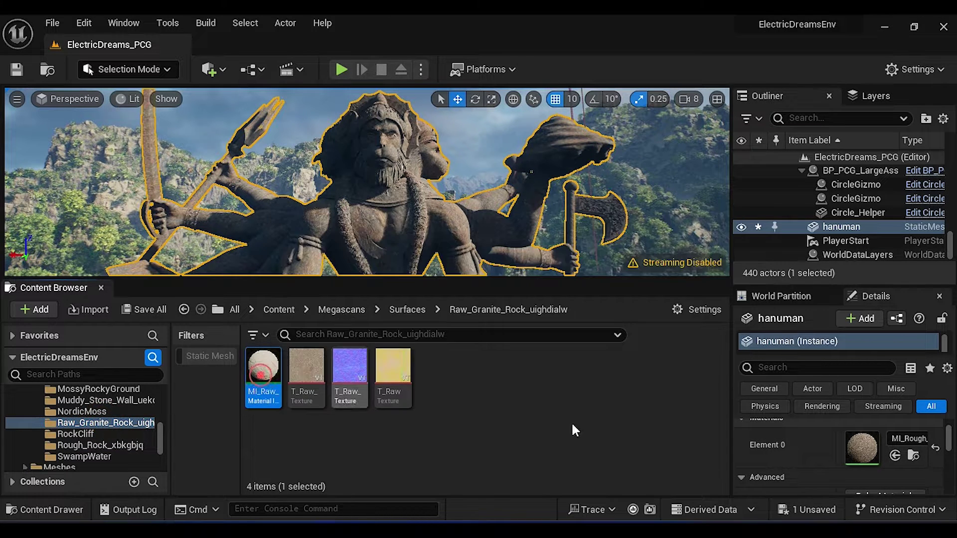
left_click(896, 456)
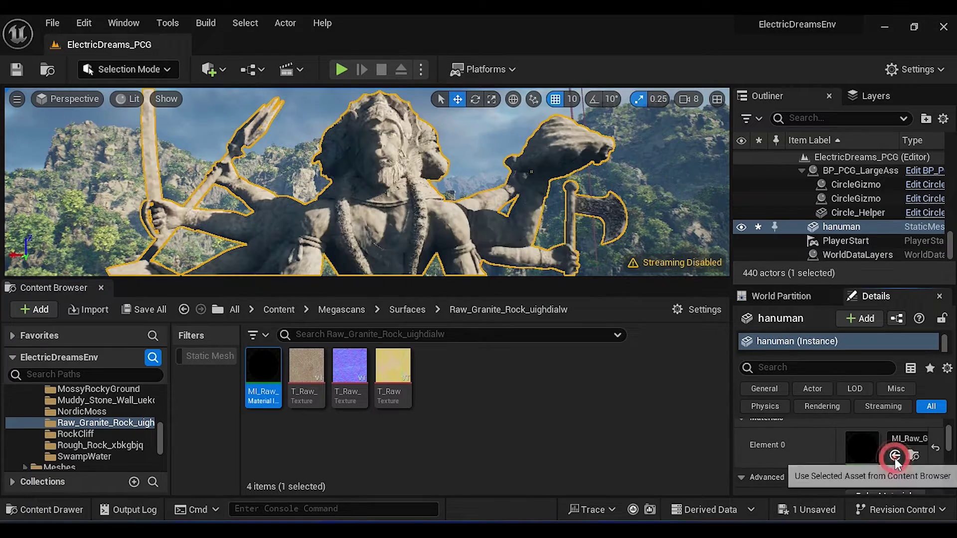
Step: Set Tiling X and Tiling Y to 10 in the raw granite rock material instance and close its editor
left_click(608, 458)
mouse_move(523, 216)
right_mouse_down()
mouse_move(514, 217)
mouse_move(521, 223)
mouse_move(504, 209)
mouse_move(521, 216)
right_mouse_up()
key("w")
key("s")
key("w")
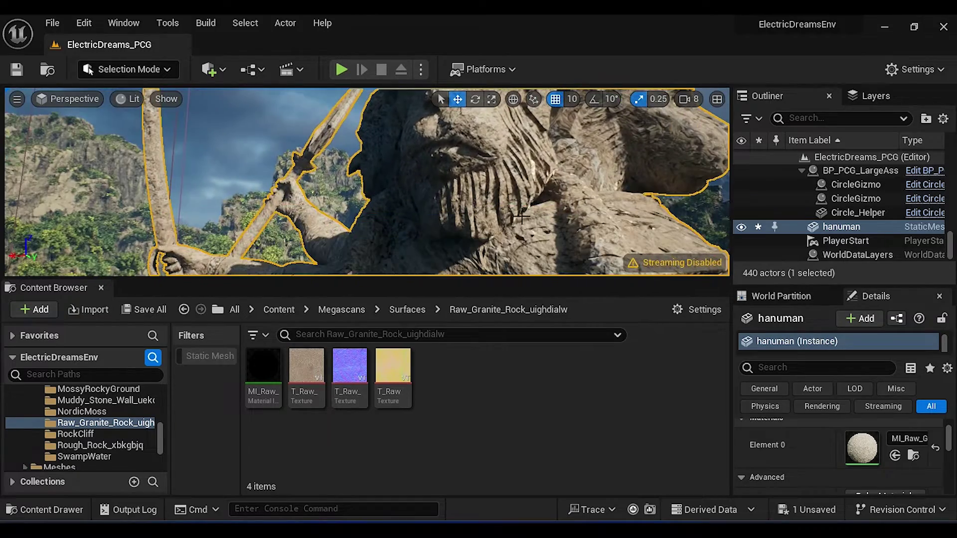
double_click(862, 445)
left_click(505, 256)
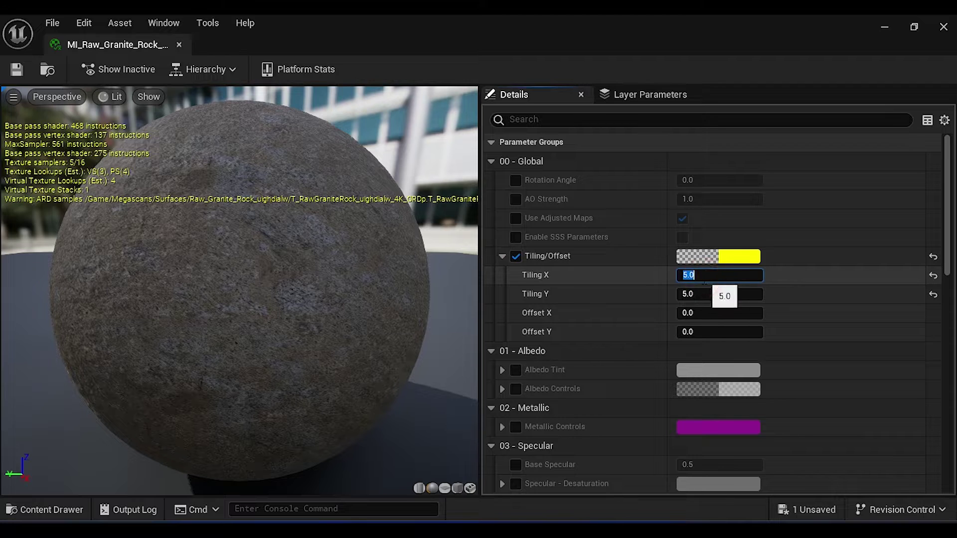
type("10")
left_click(689, 295)
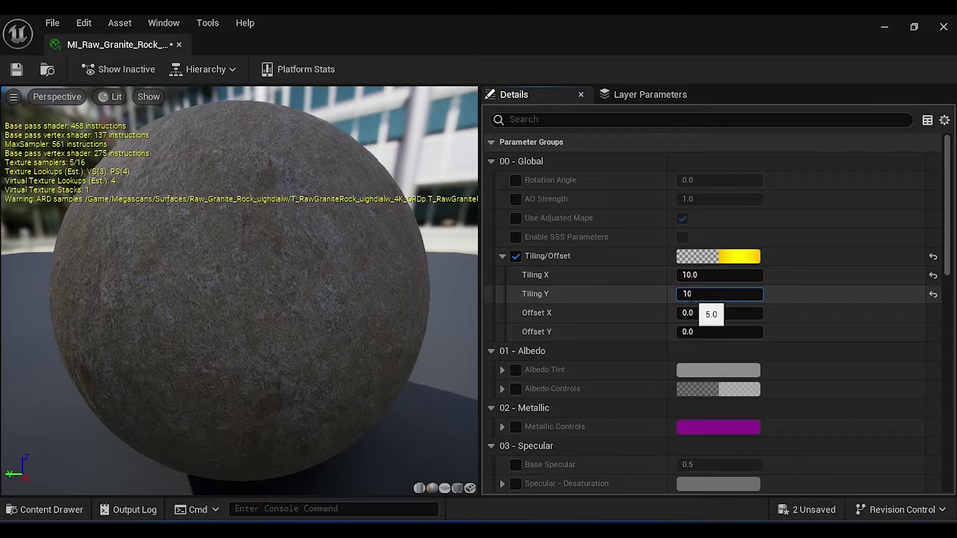
key("Return")
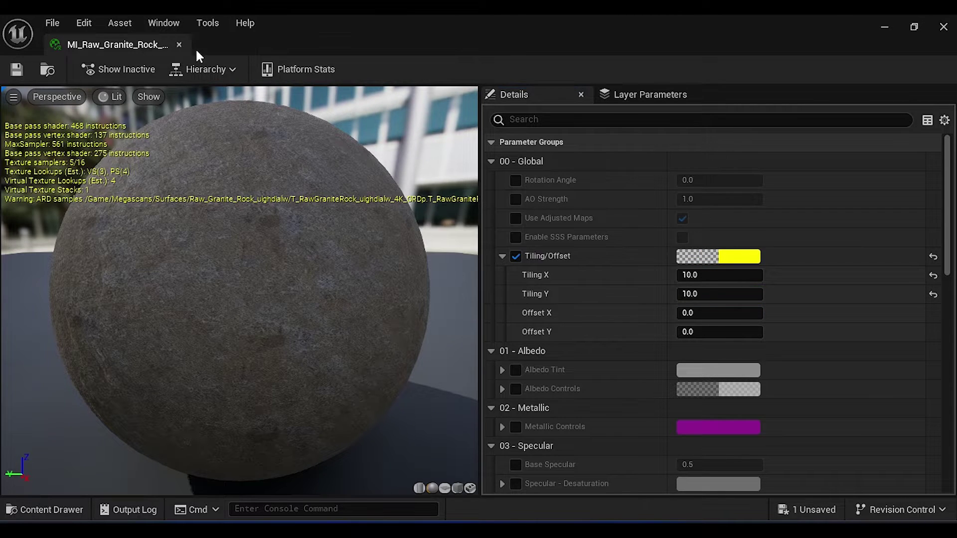
left_click(179, 45)
Step: Assign the Rough_Rock_xbkgbjq material instance to the hanuman statue's Element 0 and review its tiling parameters
mouse_move(471, 199)
right_mouse_down()
mouse_move(489, 220)
mouse_move(485, 209)
mouse_move(479, 239)
mouse_move(470, 190)
right_mouse_up()
key("s")
left_click(125, 445)
left_click(264, 369)
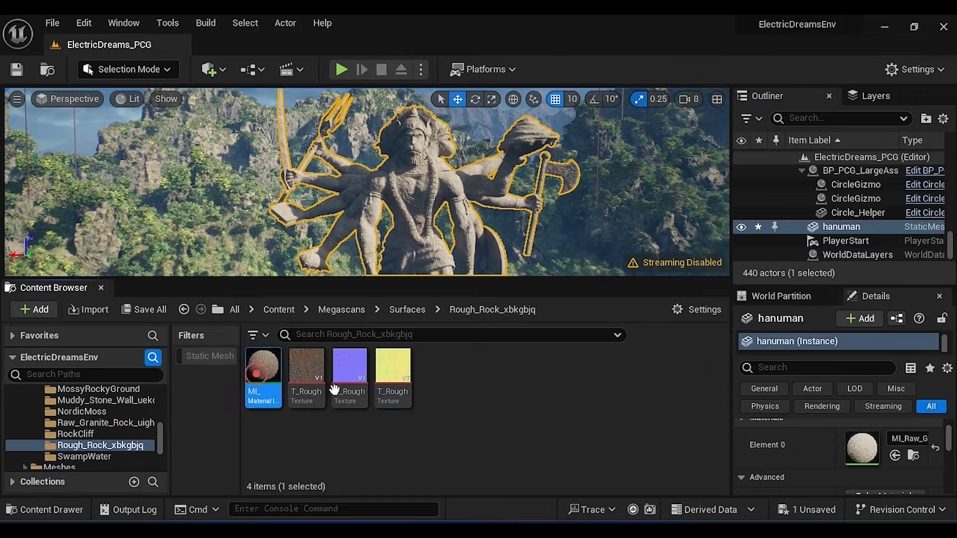
left_click(895, 456)
key("w")
right_click_drag(448, 200, 420, 191)
double_click(265, 365)
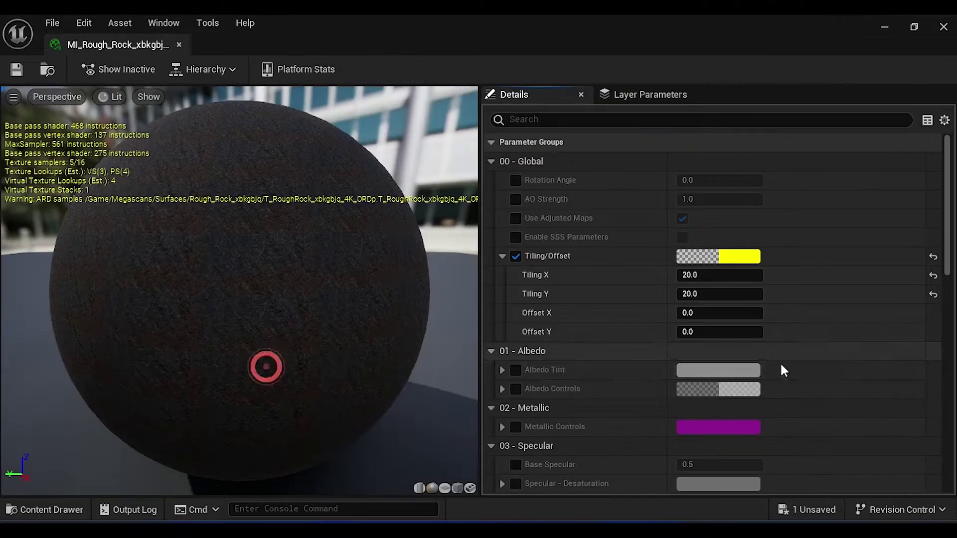
left_click(179, 45)
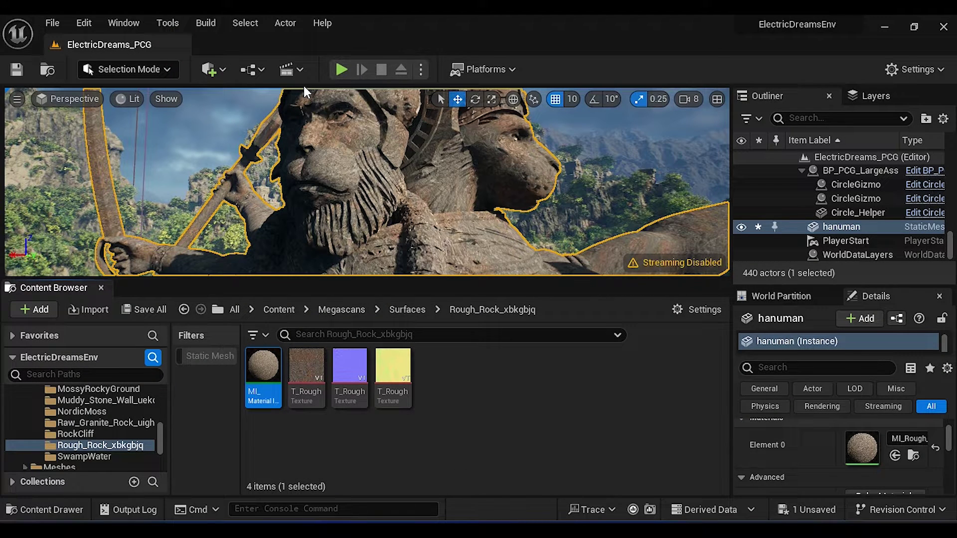
Step: Add a level sequence named tutorial and save it in the Content folder
left_click(292, 69)
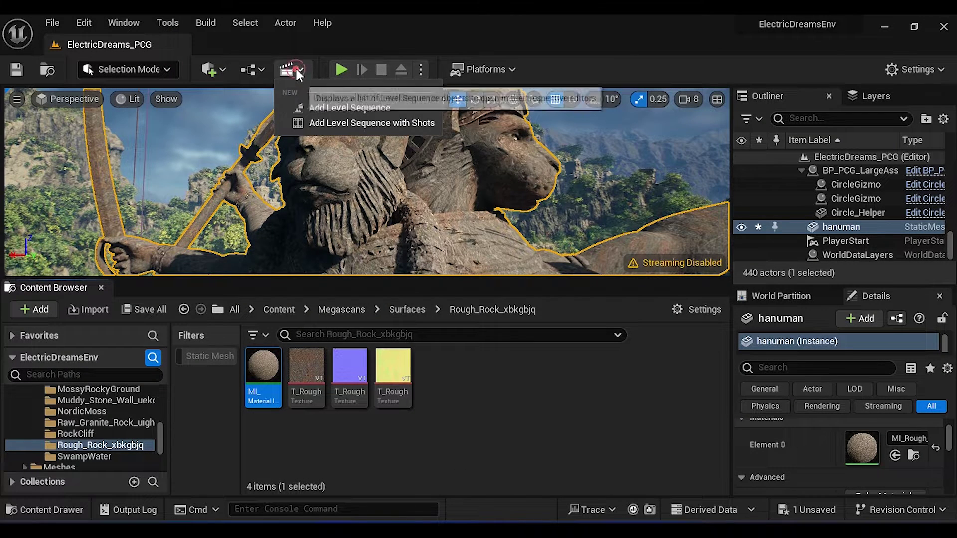
left_click(354, 108)
type("tutorial")
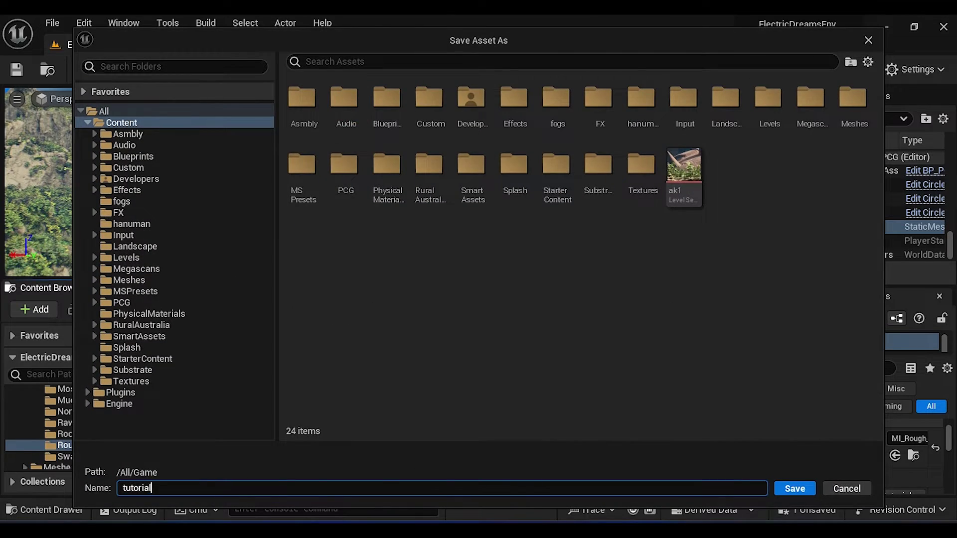
key("Return")
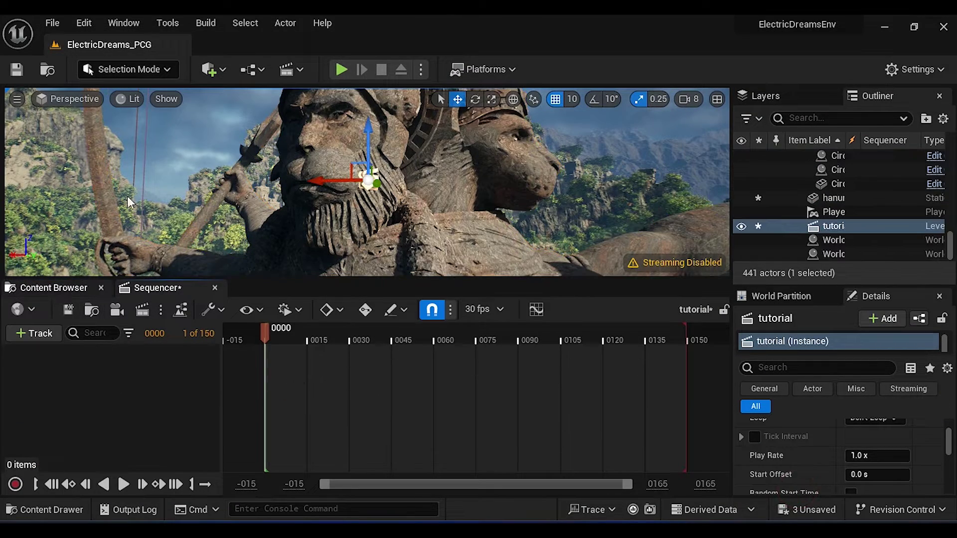
Step: Place a Cine Camera Actor in the level
left_click(224, 70)
mouse_move(246, 236)
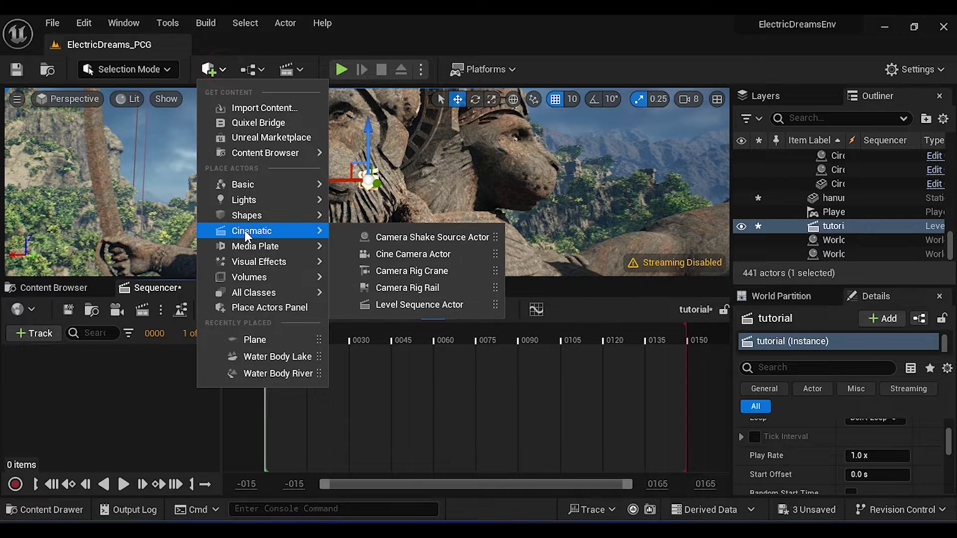
left_click(430, 255)
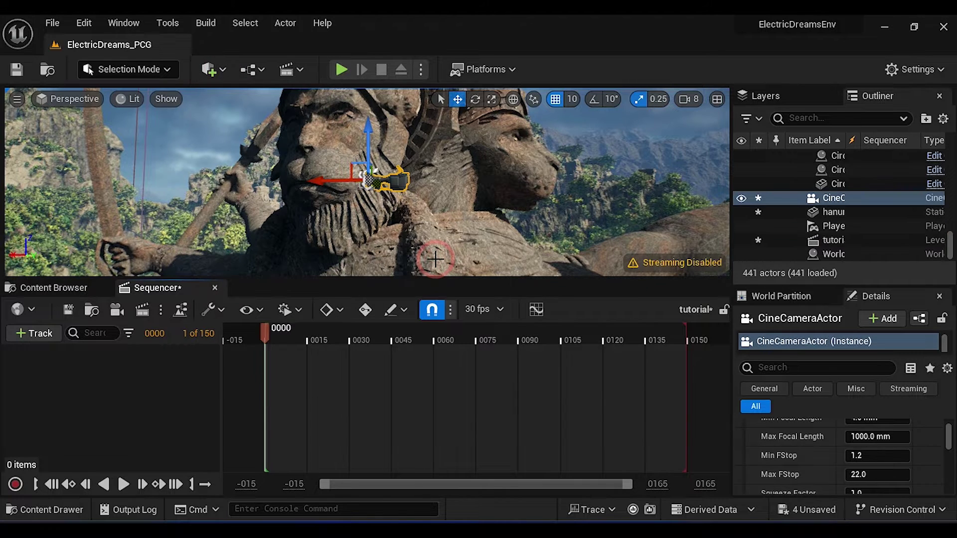
right_click(848, 197)
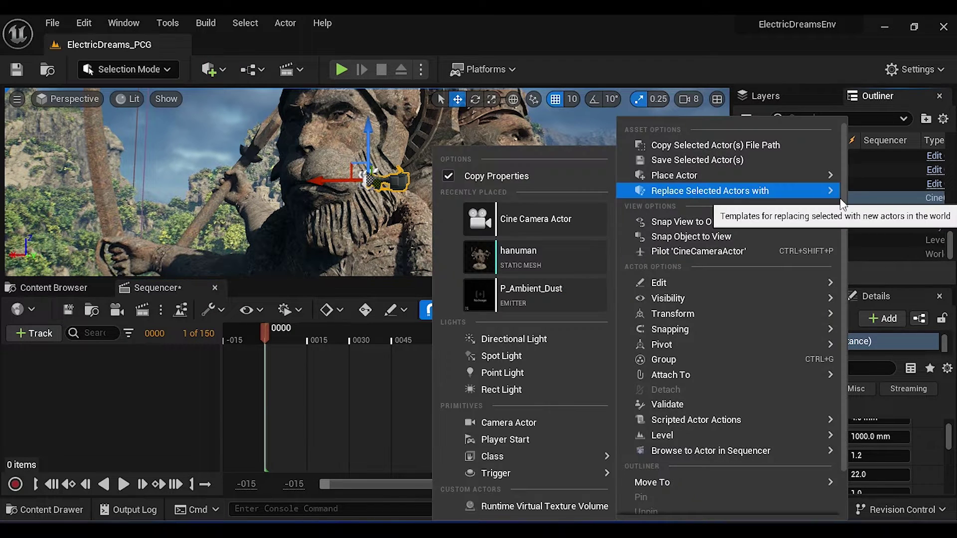
left_click(746, 237)
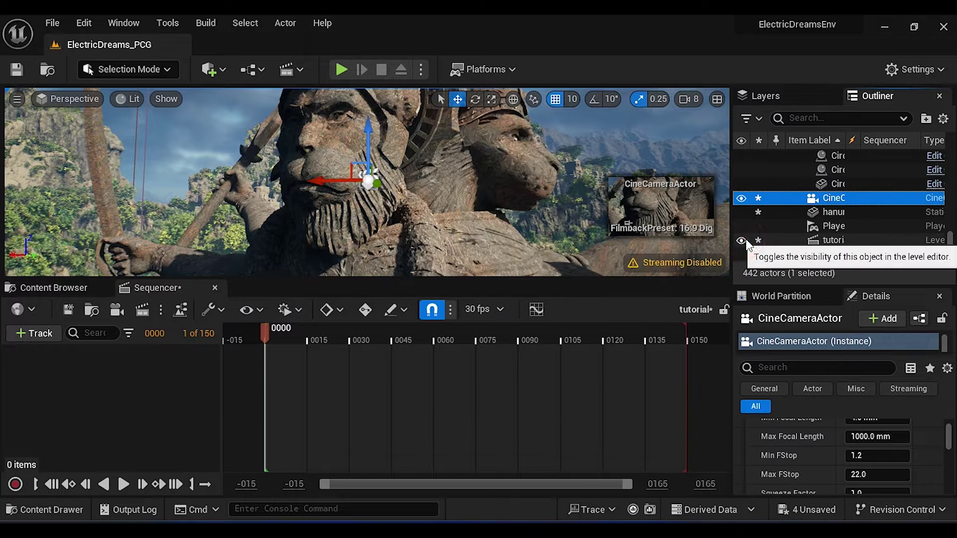
Step: Add the CineCameraActor to the tutorial sequence as a track and view the scene through that camera
left_click_drag(843, 200, 74, 368)
left_click(76, 99)
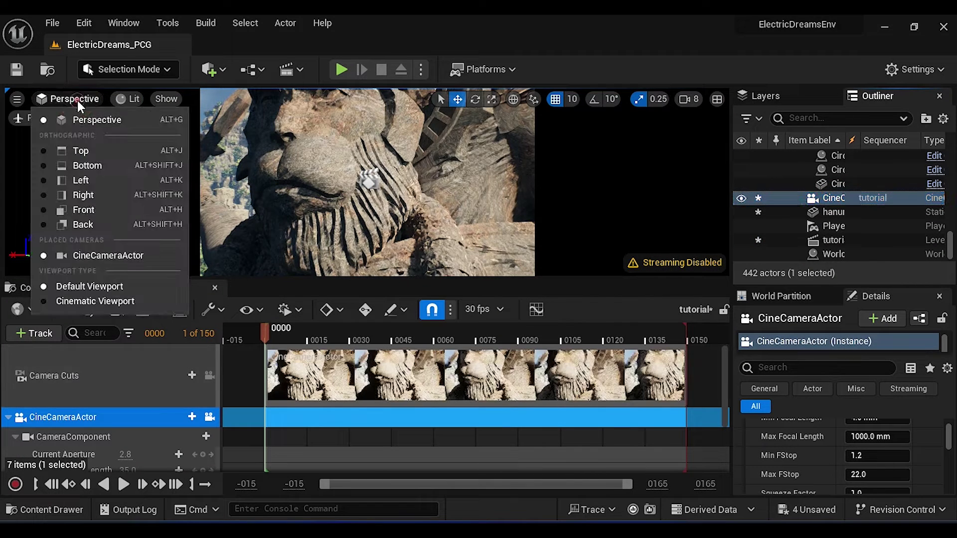
left_click(133, 259)
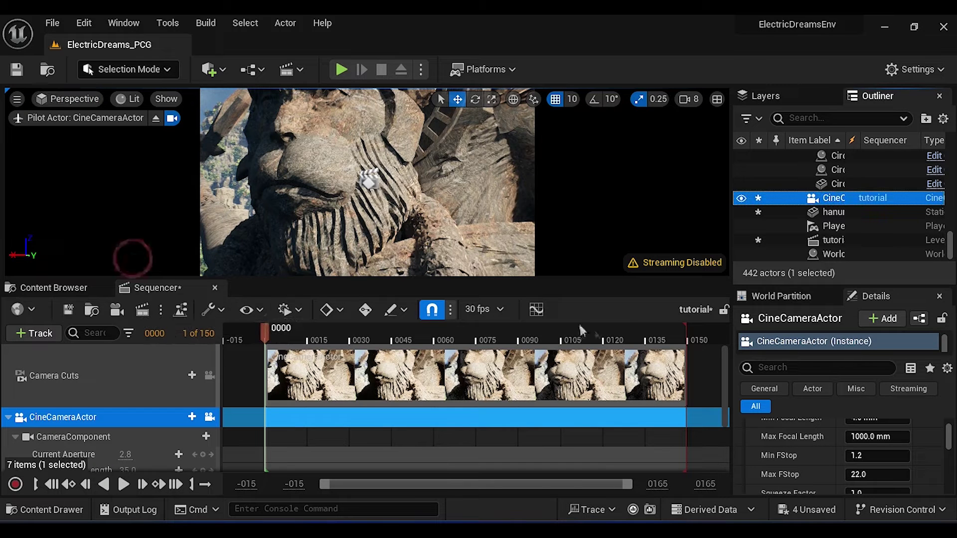
Step: Widen the Sequencer timeline's visible range to run from -041 to 0207
left_click_drag(300, 328, 403, 329)
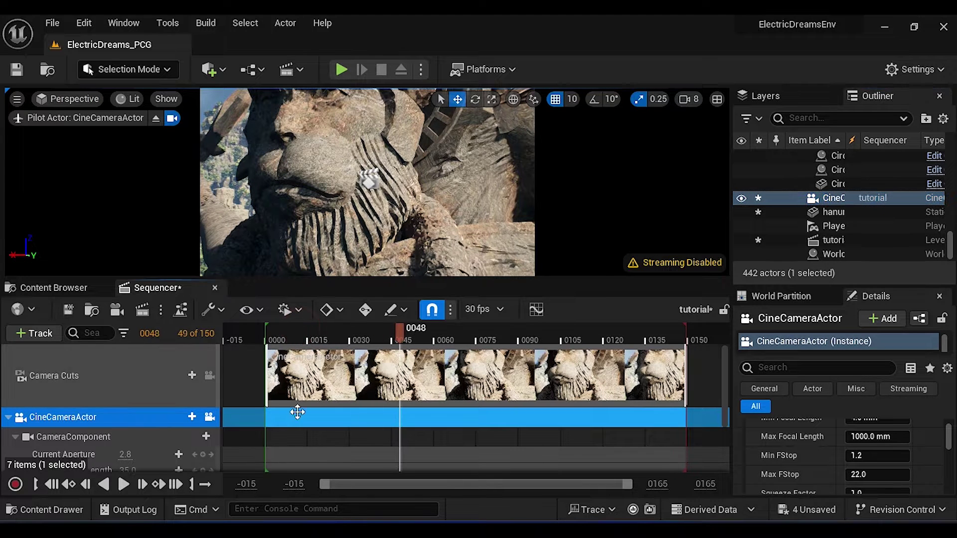
left_click_drag(303, 486, 289, 486)
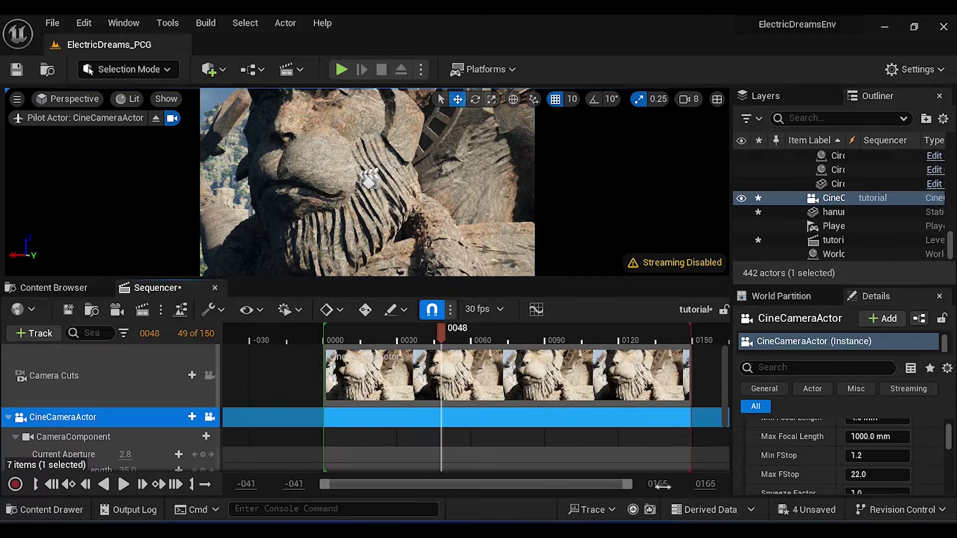
left_click_drag(659, 486, 688, 486)
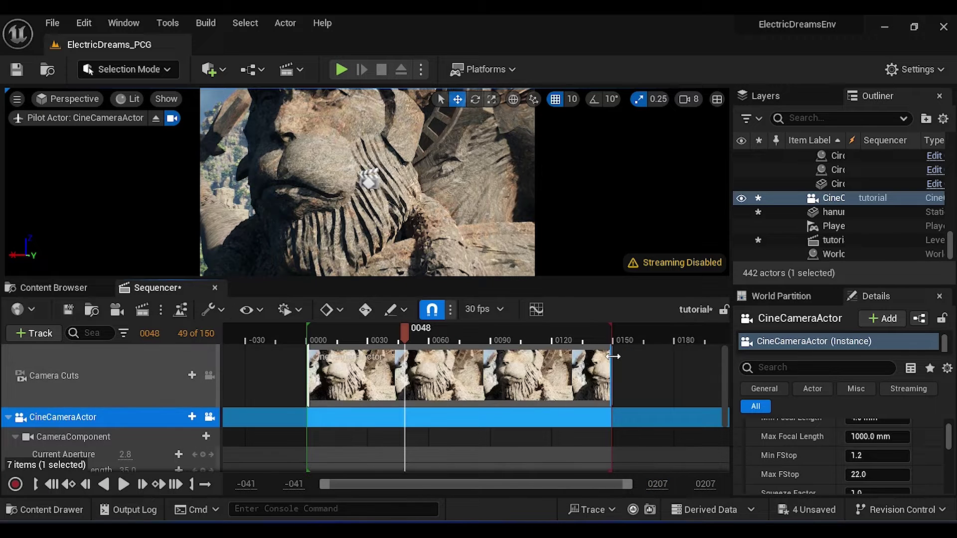
Step: Extend the camera cut section at both ends and move the sequence's playback end to about frame 181
left_click_drag(613, 357, 698, 357)
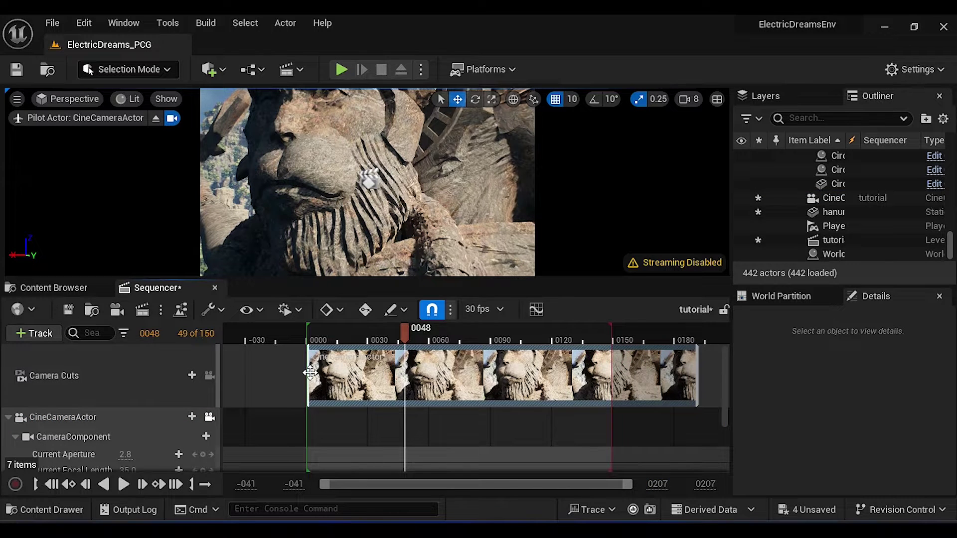
left_click_drag(310, 372, 273, 373)
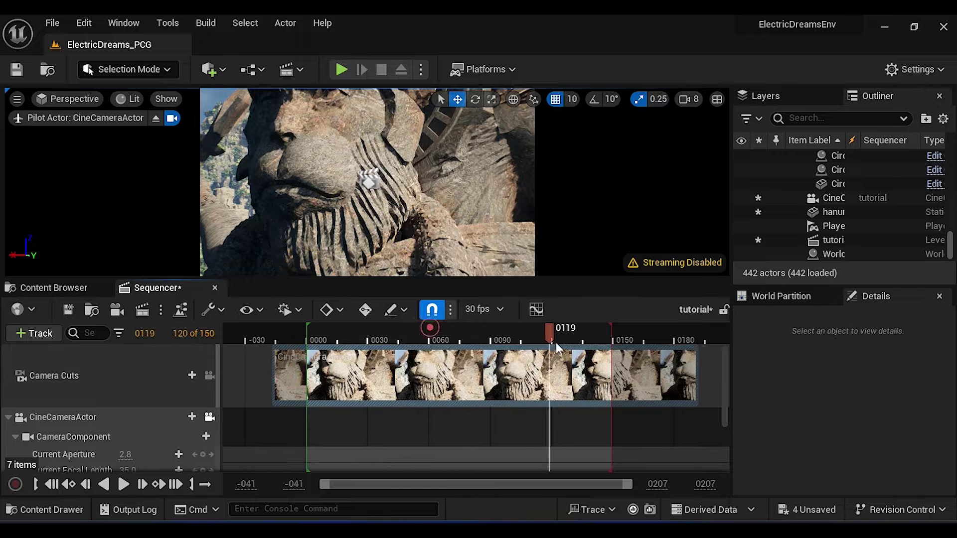
left_click_drag(623, 339, 673, 343)
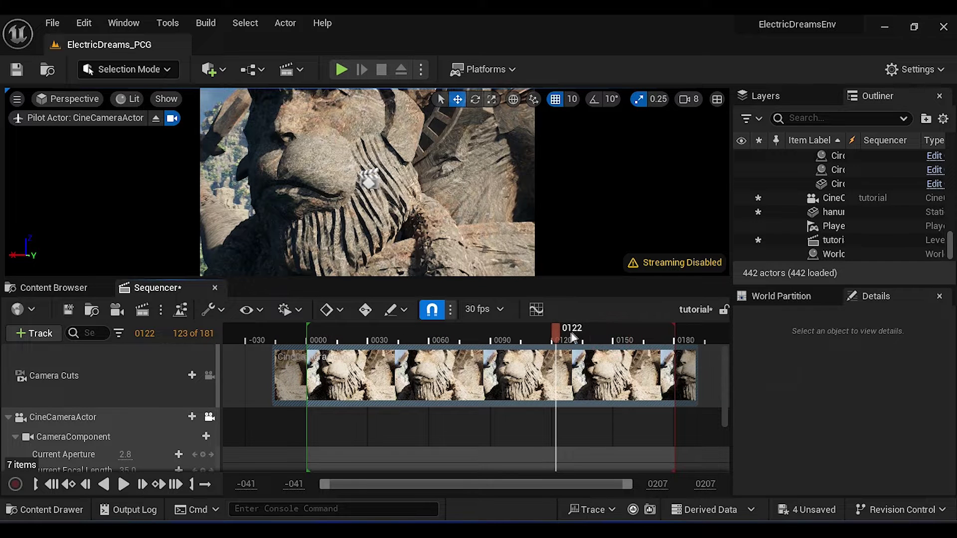
Step: Enlarge the viewport above the Sequencer and set the viewport camera speed to 16
left_click_drag(375, 278, 374, 358)
right_click_drag(436, 247, 516, 238)
left_click(689, 100)
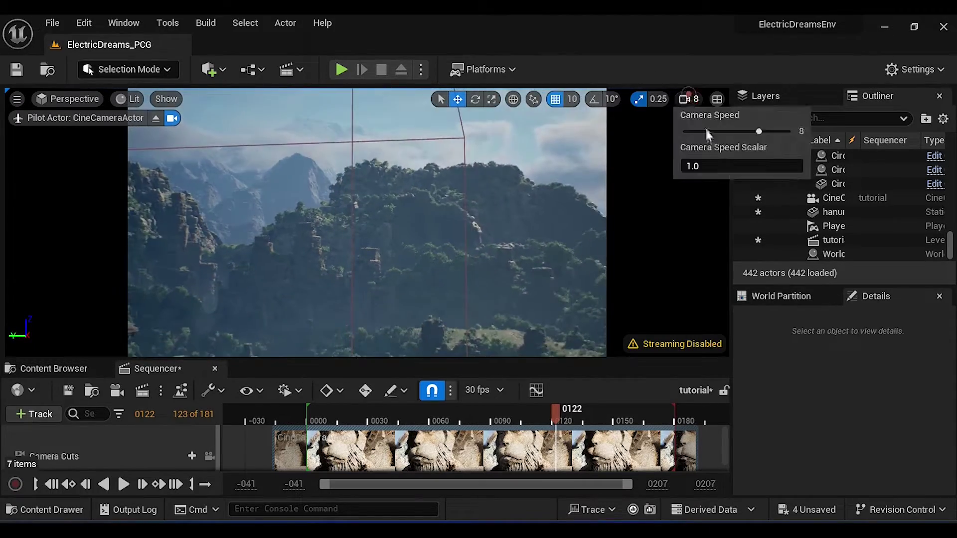
left_click(774, 131)
Step: Fly the piloted CineCameraActor back to frame the full hanuman statue from the front amid the jungle
key("w")
mouse_move(548, 199)
right_mouse_down()
mouse_move(573, 201)
mouse_move(535, 200)
mouse_move(535, 208)
right_mouse_up()
key("w")
key("s")
key("s")
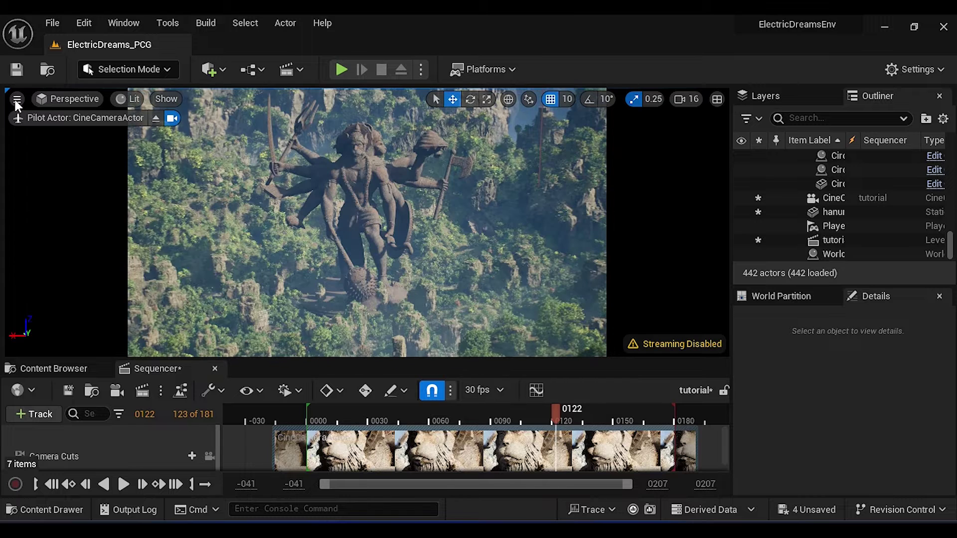
Step: Override the viewport's screen percentage and set it to 200
left_click(16, 99)
mouse_move(92, 290)
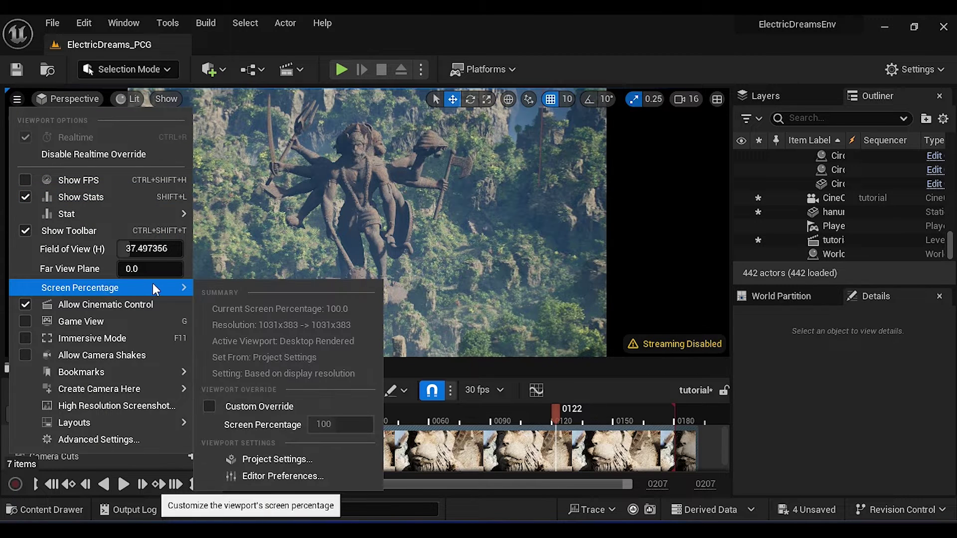
left_click(210, 406)
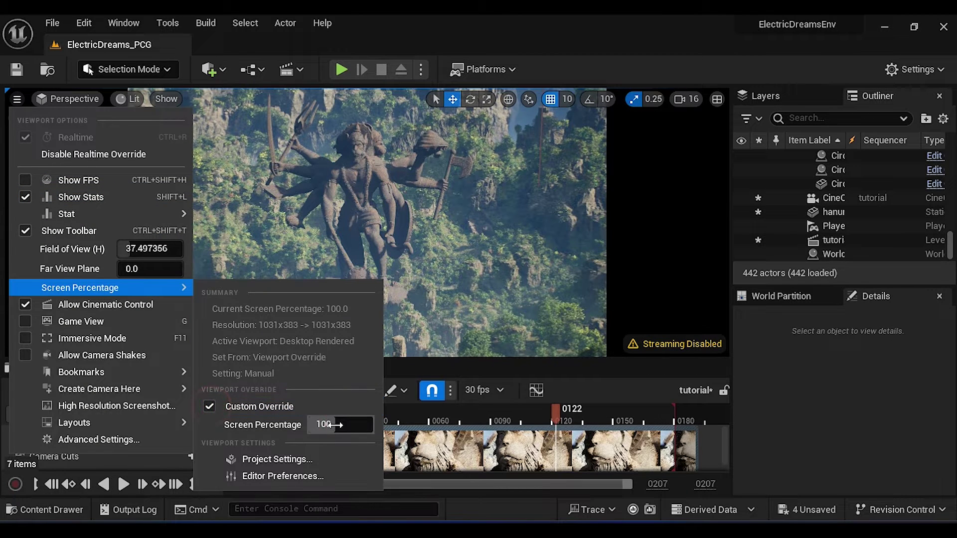
key("Return")
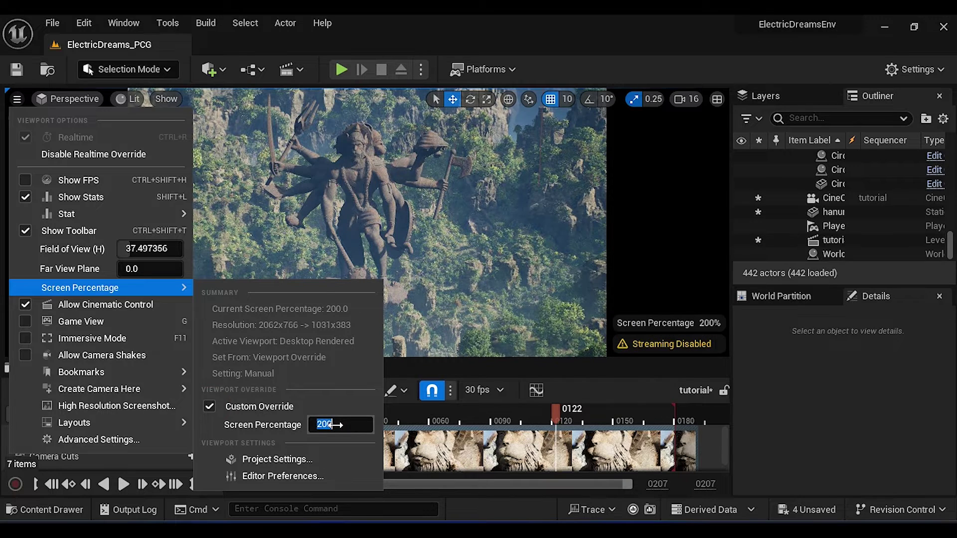
left_click(380, 34)
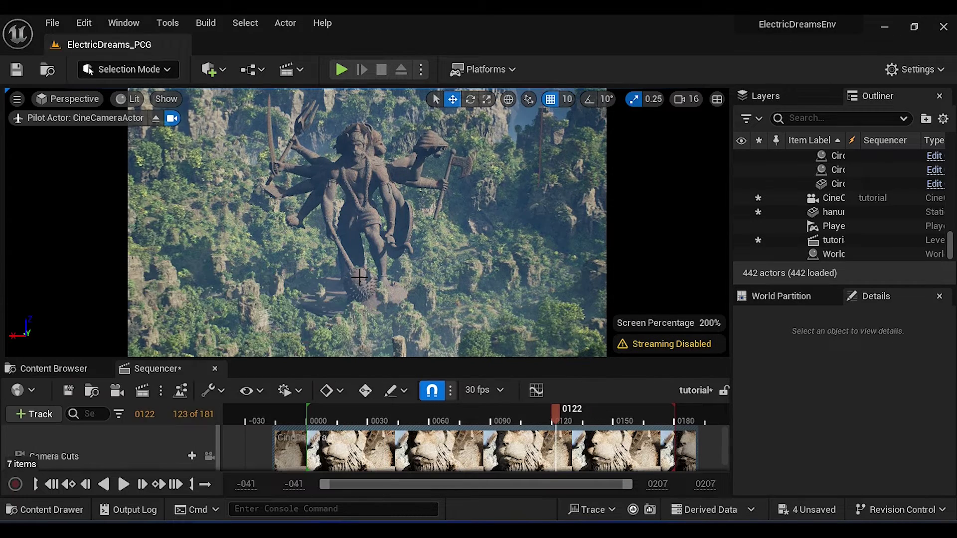
Step: Fly the piloted camera back to frame the statue between two foreground trees, and key its Transform at frame 0
right_click_drag(725, 354, 710, 305)
key("s")
key("w")
key("s")
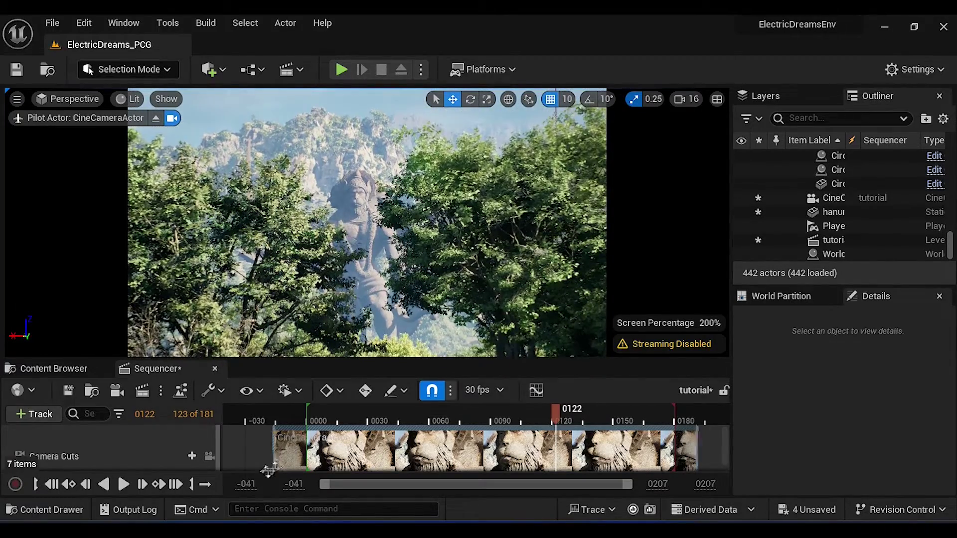
left_click_drag(283, 359, 293, 310)
scroll(216, 429, "down", 3)
left_click_drag(331, 366, 305, 369)
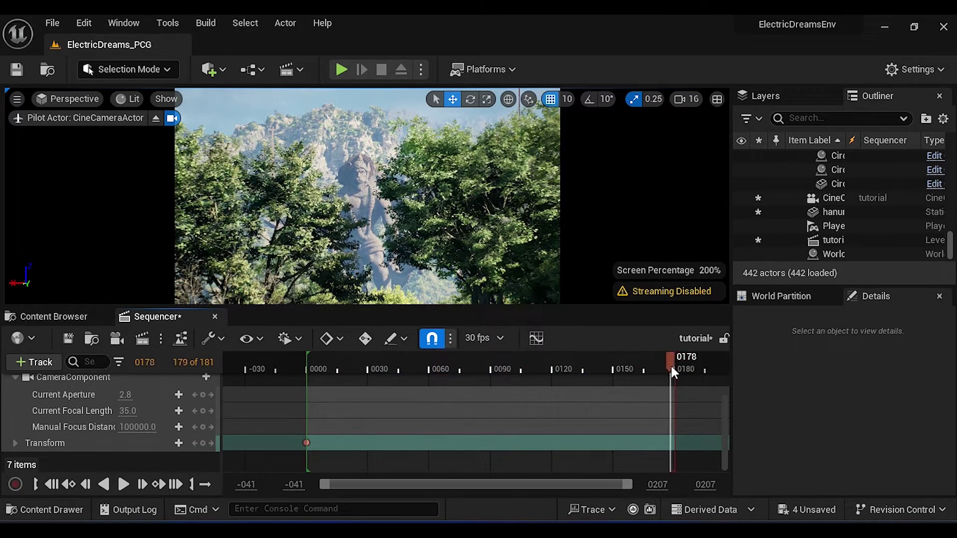
Step: At frame 179, fly the camera forward past the trees to a close view of the statue and key its Transform
key("w")
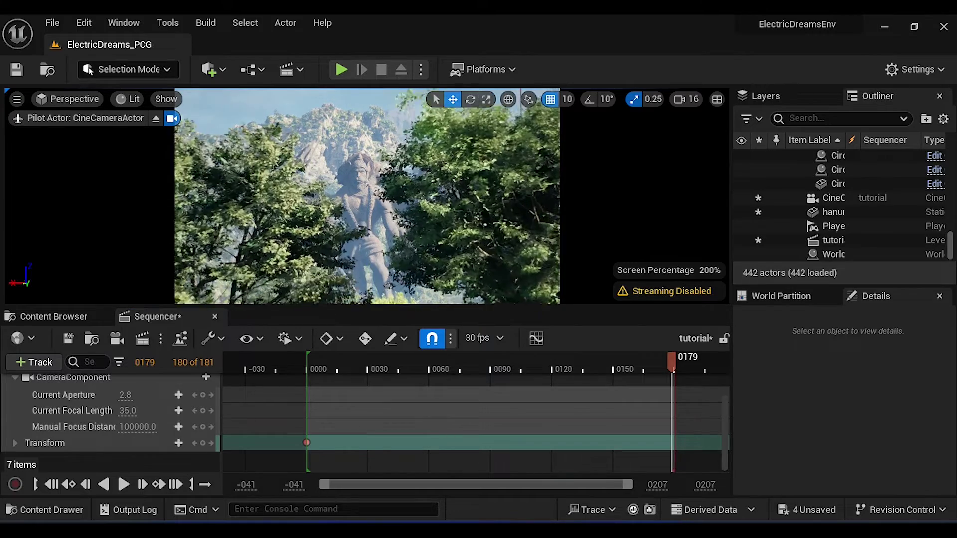
key("w")
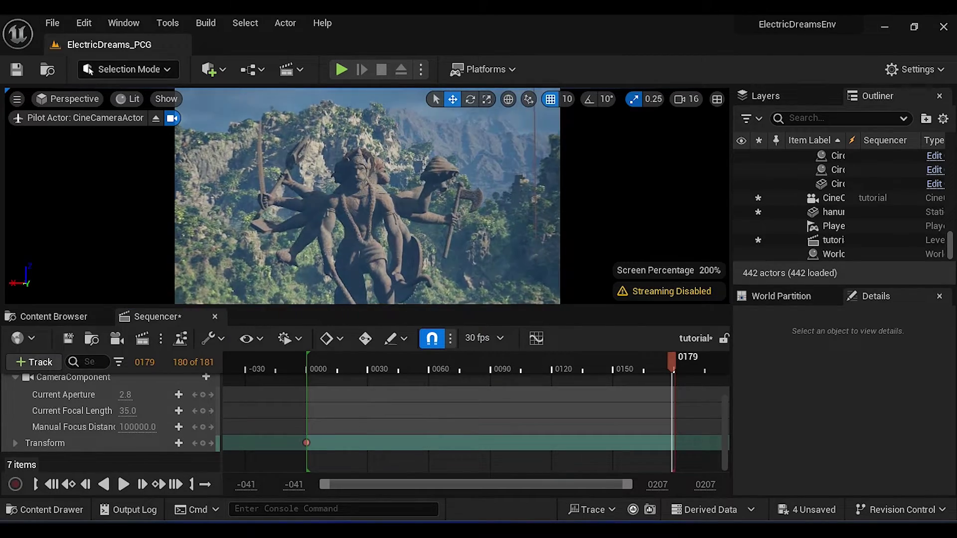
left_click(204, 443)
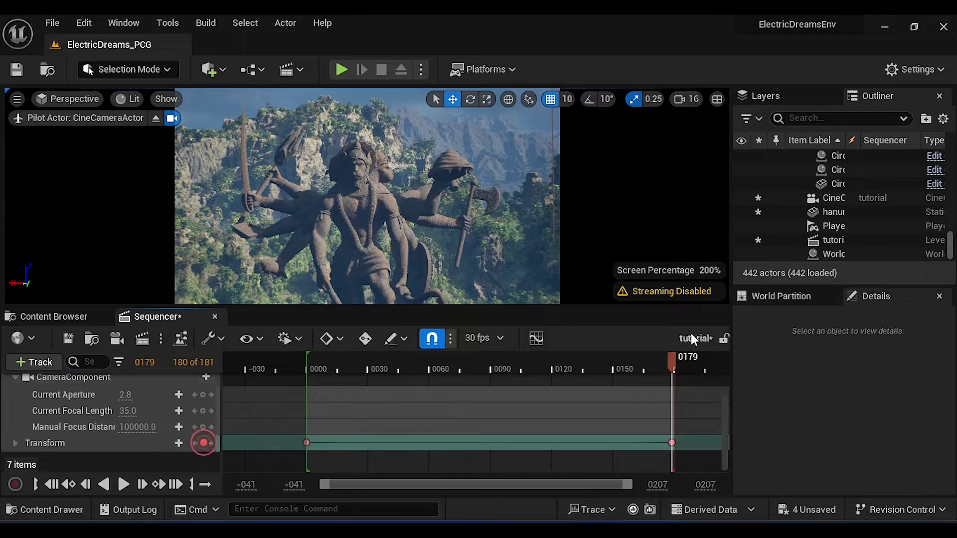
Step: Return to frame 0, pull the camera farther back behind the trees, and update the Transform key there
left_click_drag(621, 372, 327, 368)
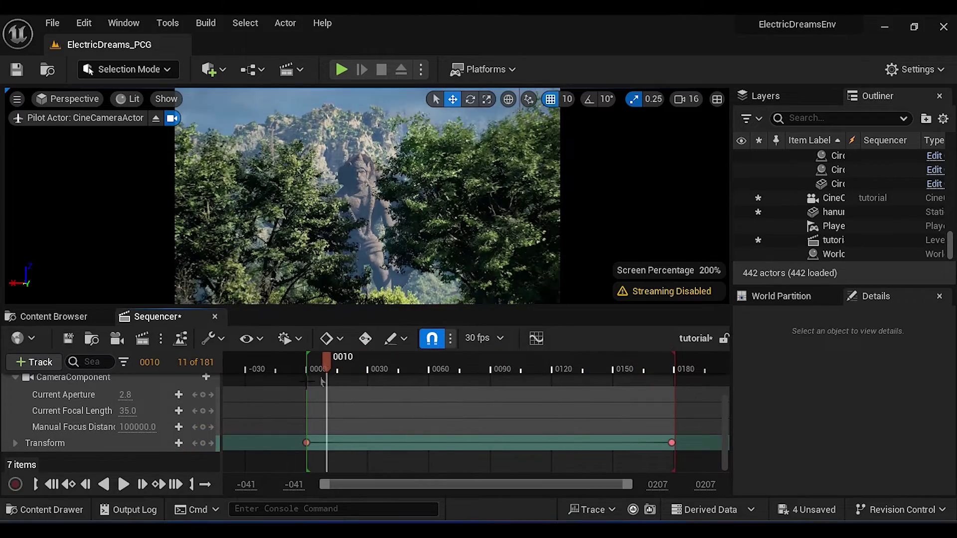
left_click(195, 444)
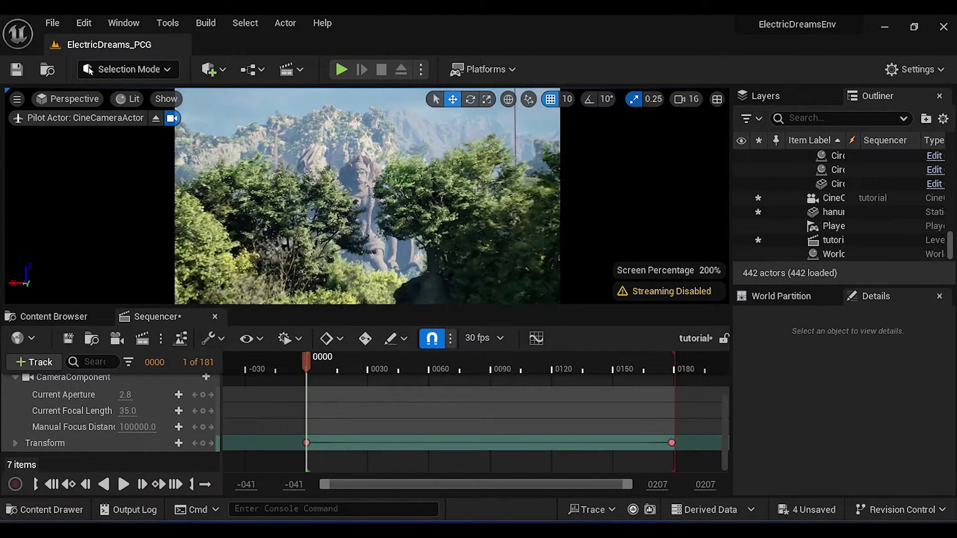
left_click(203, 443)
Step: Set the cine camera's manual focus distance by sampling the scene near the statue in the viewport
left_click(75, 427)
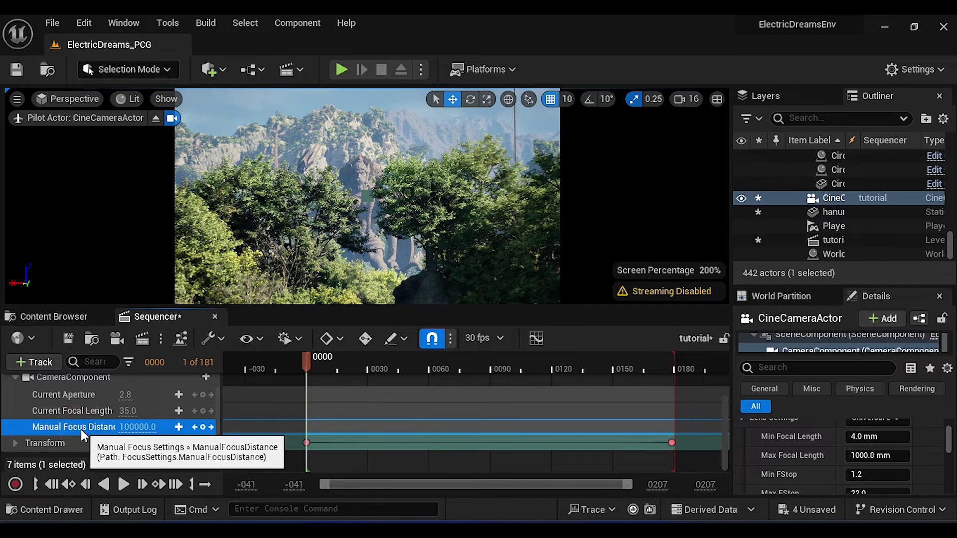
left_click_drag(733, 450, 705, 451)
scroll(747, 454, "up", 3)
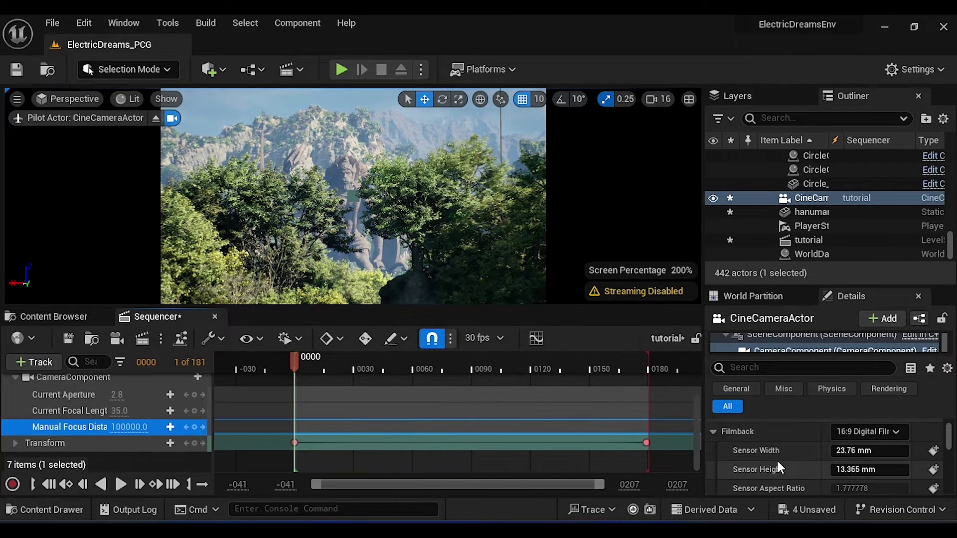
scroll(782, 455, "down", 4)
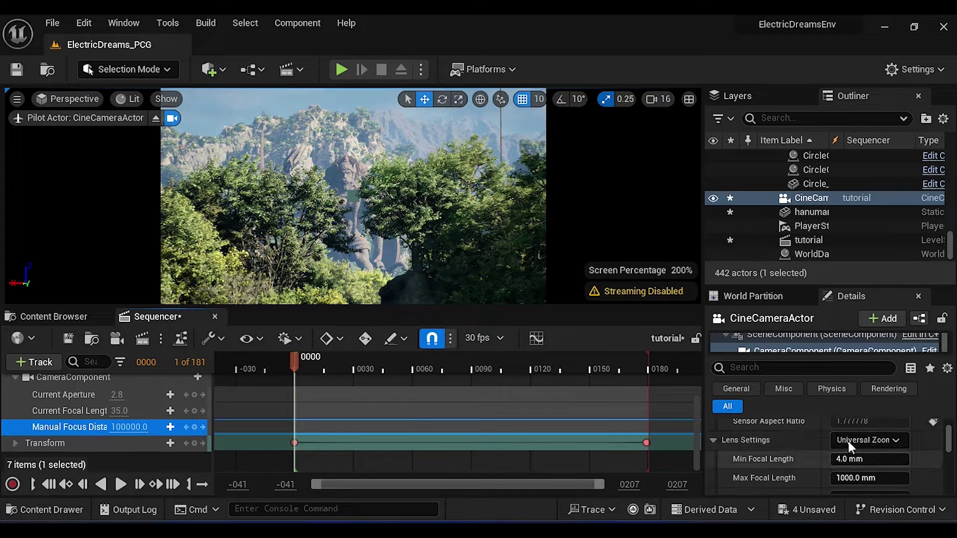
scroll(788, 465, "down", 5)
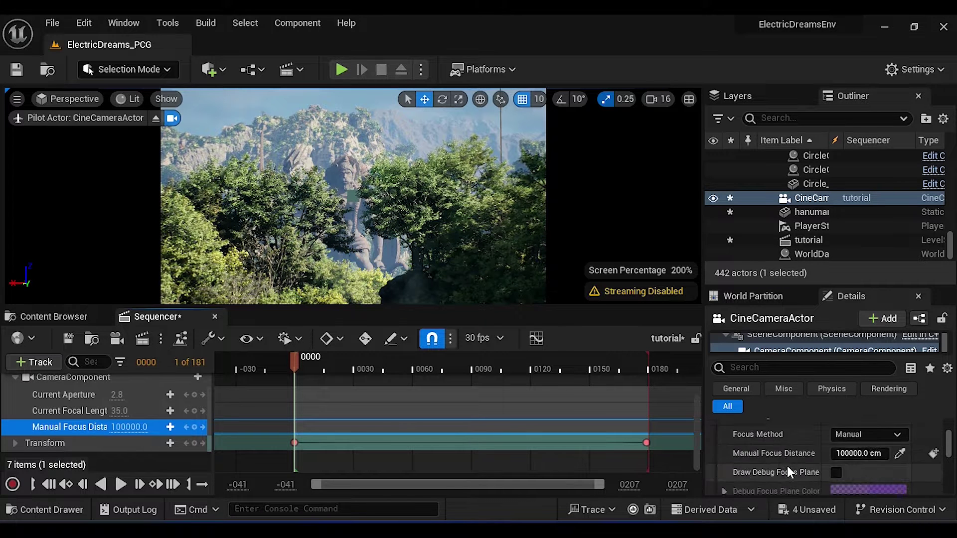
left_click(900, 451)
left_click(329, 209)
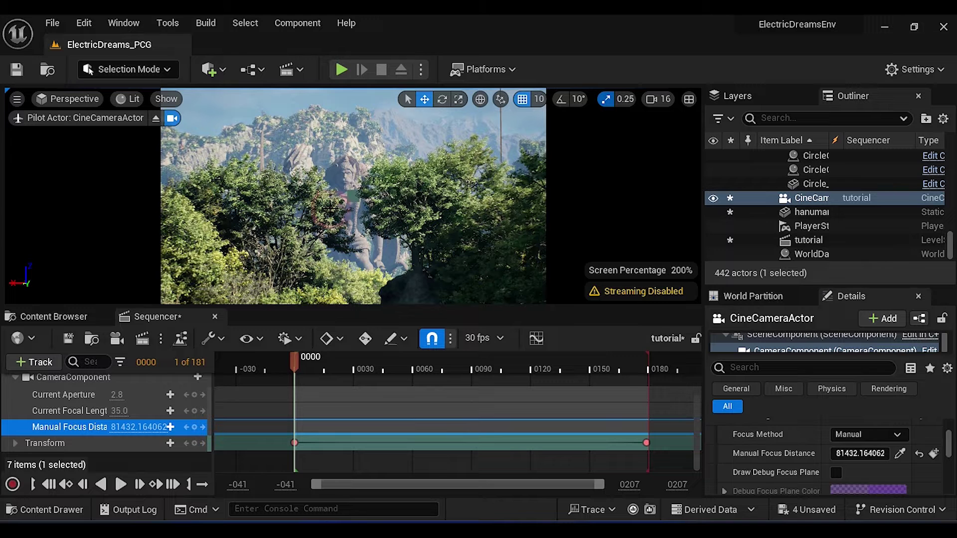
Step: Filter the camera's details by "len", override the Bloom method with Convolution, and set the Bloom intensity to about 0.49
scroll(868, 468, "down", 5)
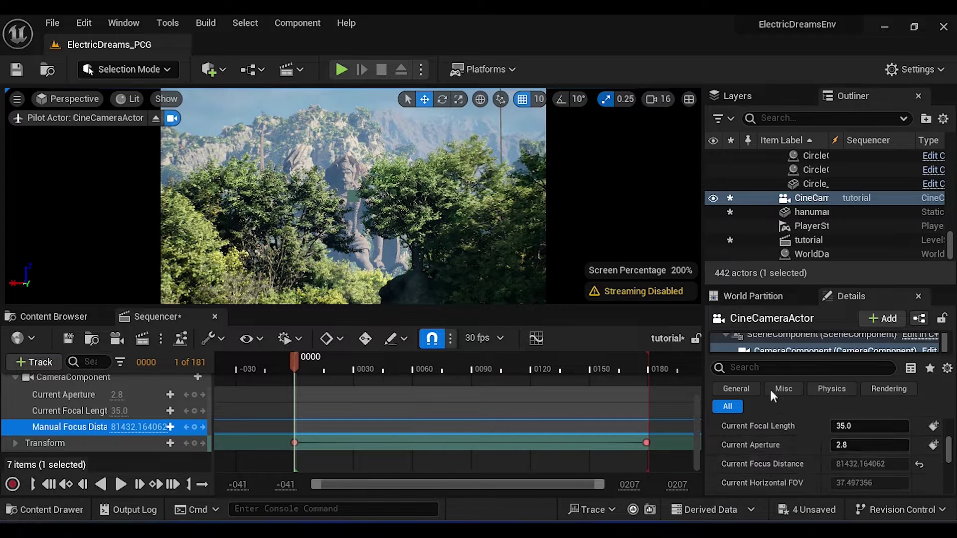
type("len")
left_click(722, 447)
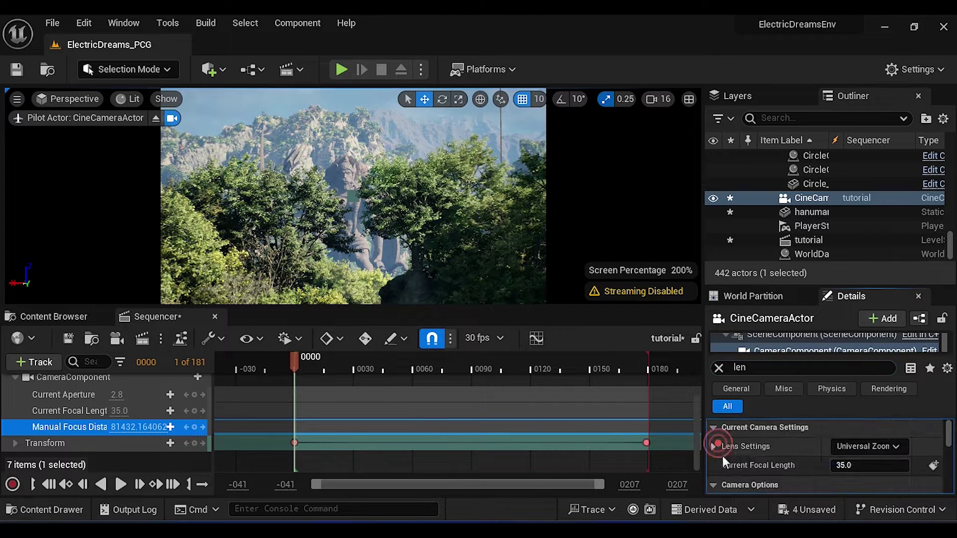
scroll(736, 443, "down", 4)
scroll(738, 447, "up", 1)
left_click(725, 451)
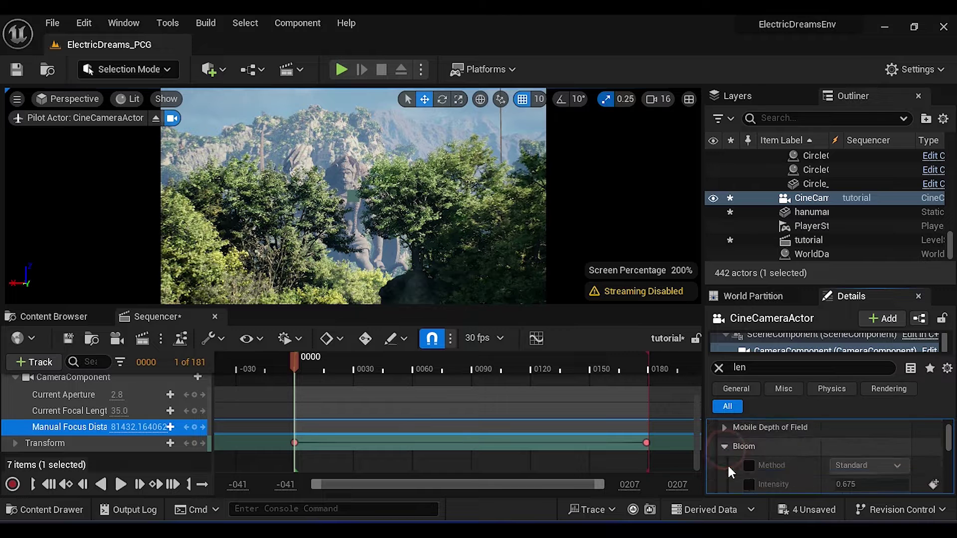
left_click(750, 466)
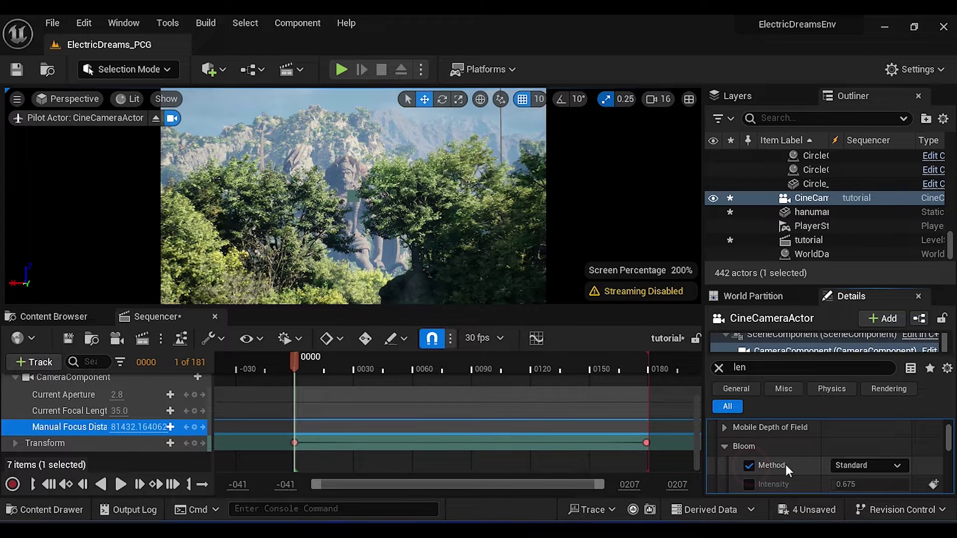
left_click(850, 465)
left_click(854, 486)
scroll(853, 428, "down", 1)
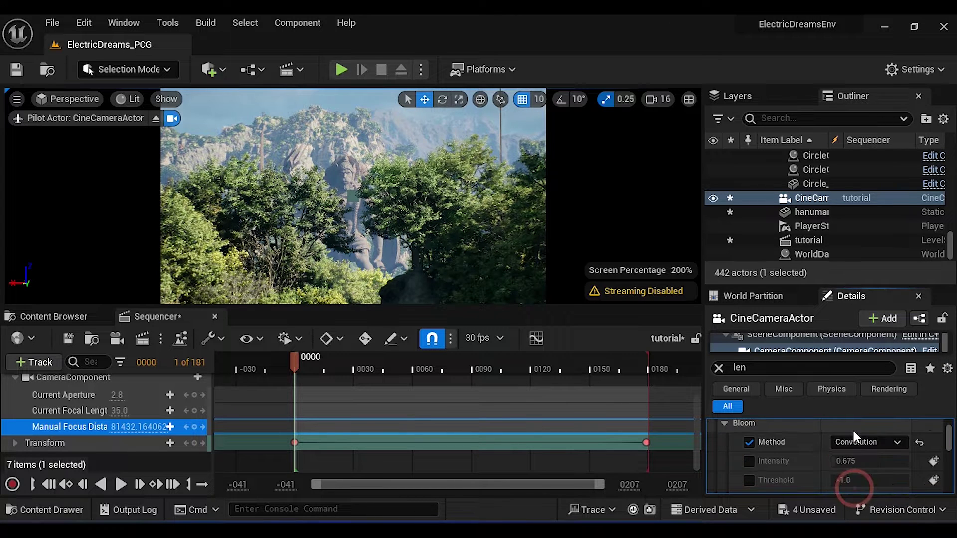
scroll(822, 441, "down", 1)
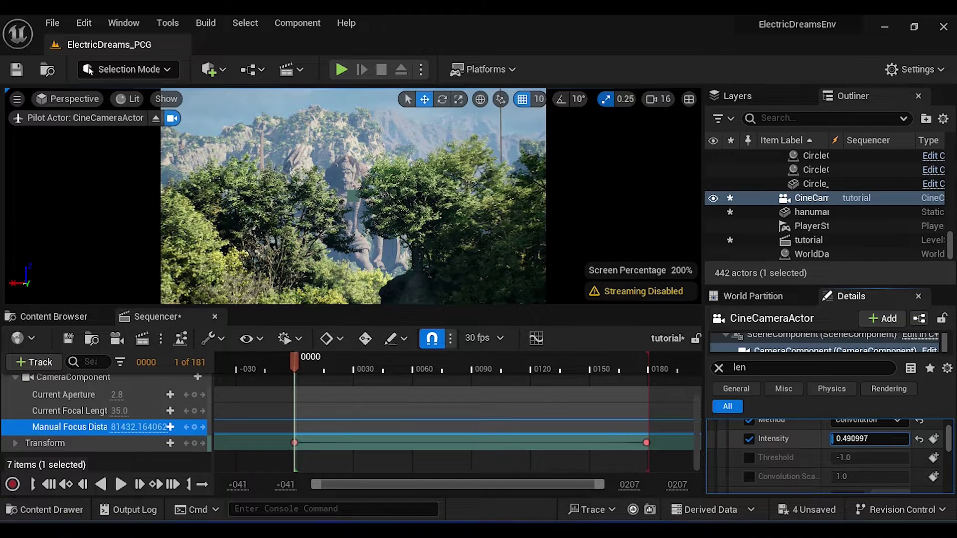
Step: Enable the camera's Lens Flares intensity and tint overrides, and set the flare intensity to 0.02
scroll(781, 460, "down", 3)
left_click(748, 463)
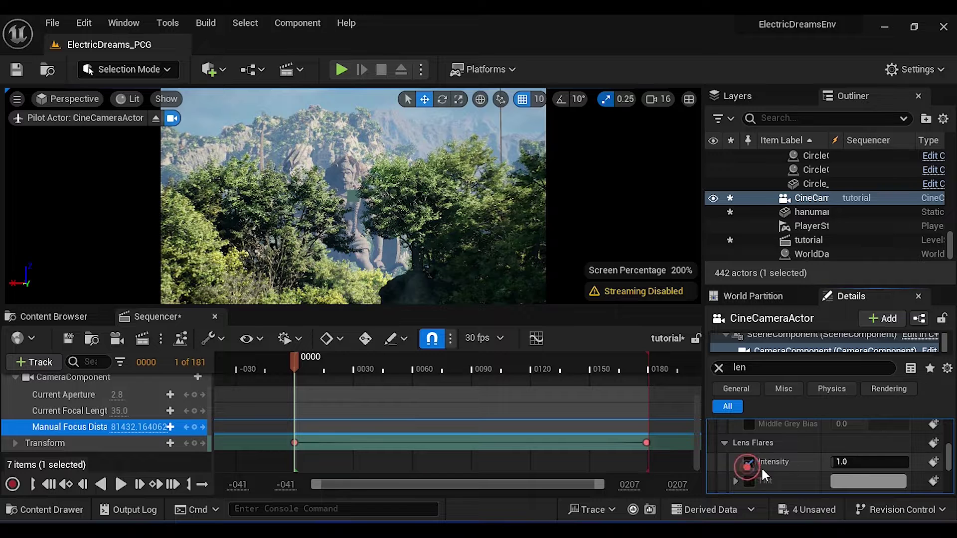
left_click(749, 481)
scroll(801, 459, "down", 1)
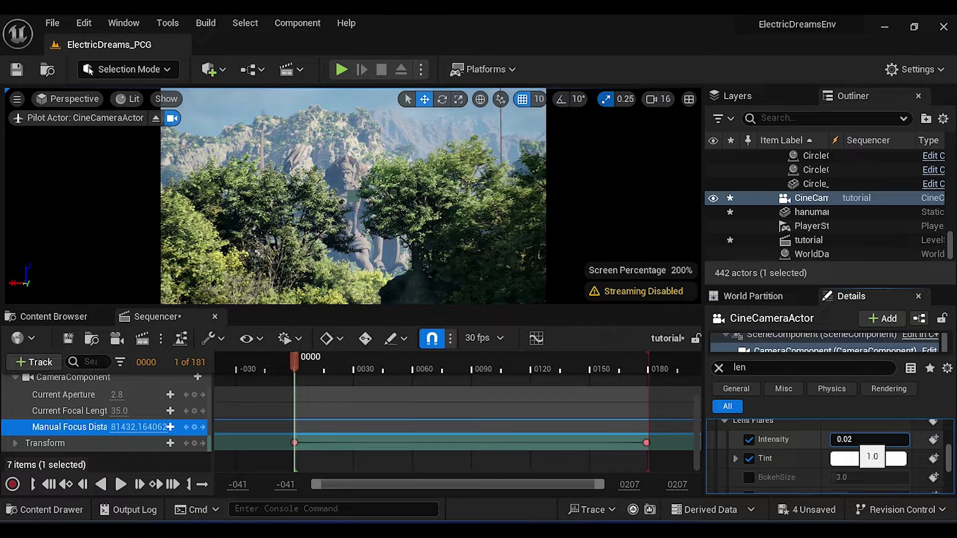
Step: Find the DirectionalLight with the search "direc" and set its intensity to 80000 lux
left_click(808, 118)
type("direc")
left_click(826, 188)
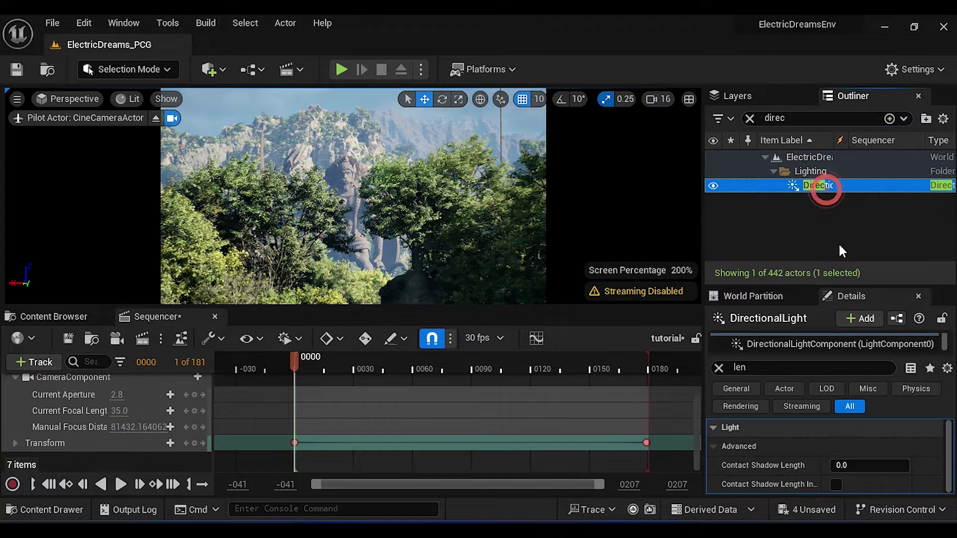
left_click_drag(804, 286, 804, 208)
left_click(718, 301)
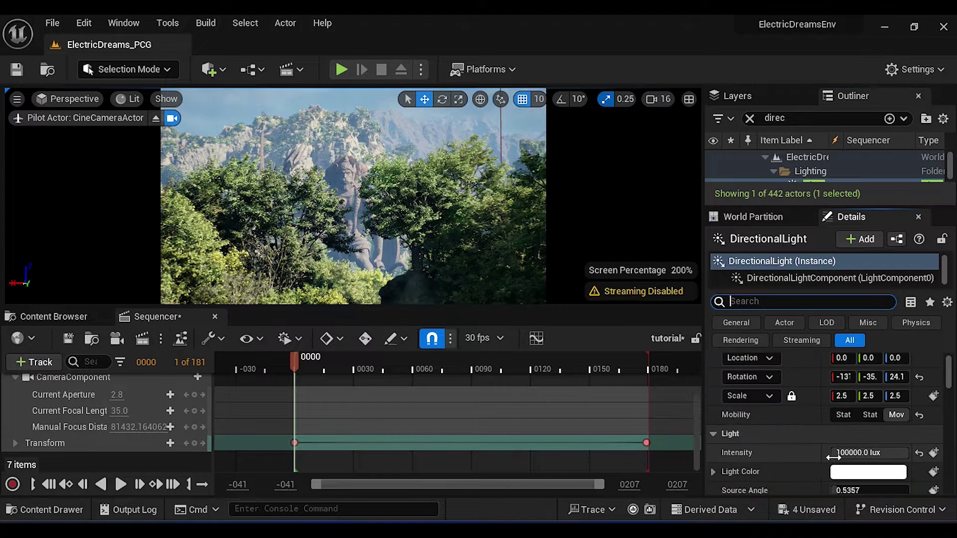
scroll(761, 452, "down", 1)
left_click(871, 407)
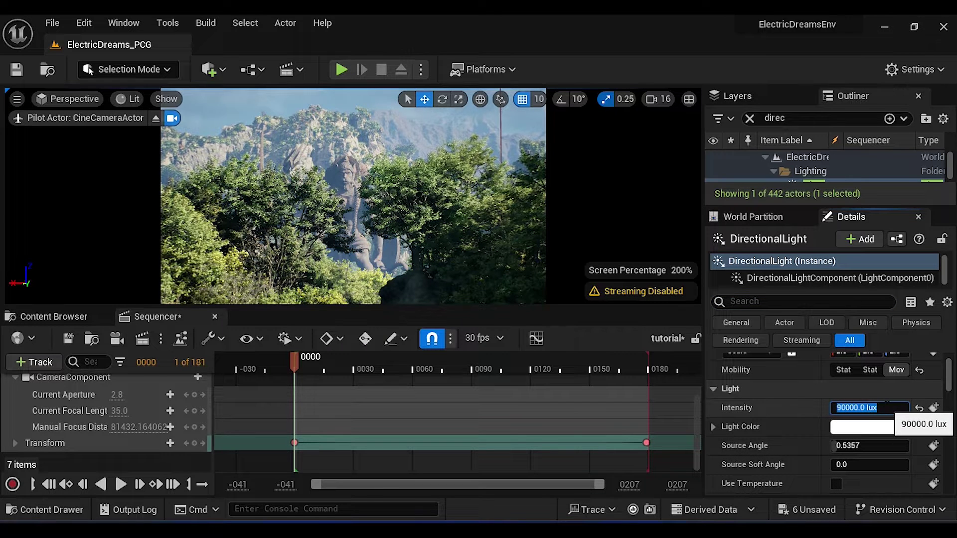
key("Return")
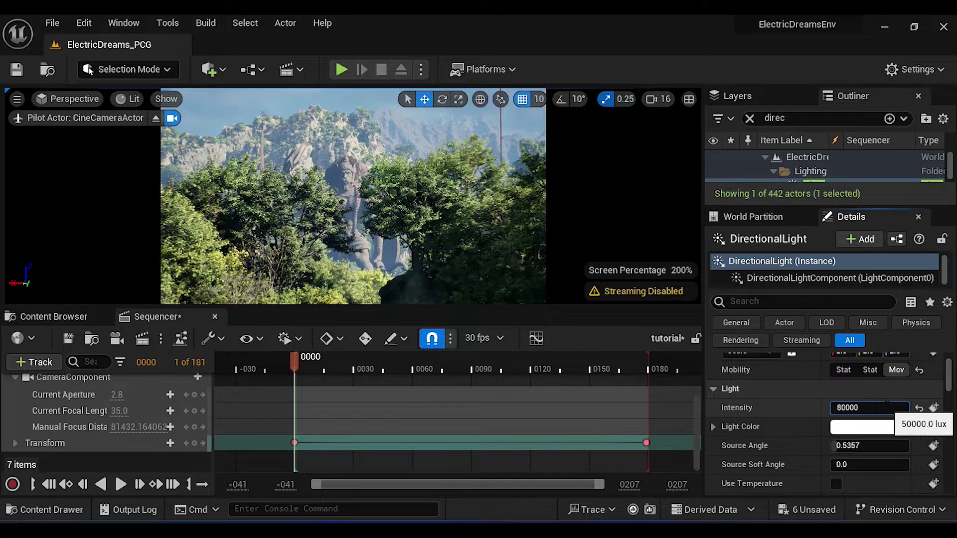
key("Return")
Step: Set the camera's current aperture to about 1.33 and the directional light's source angle to about 0.974
left_click_drag(117, 395, 110, 394)
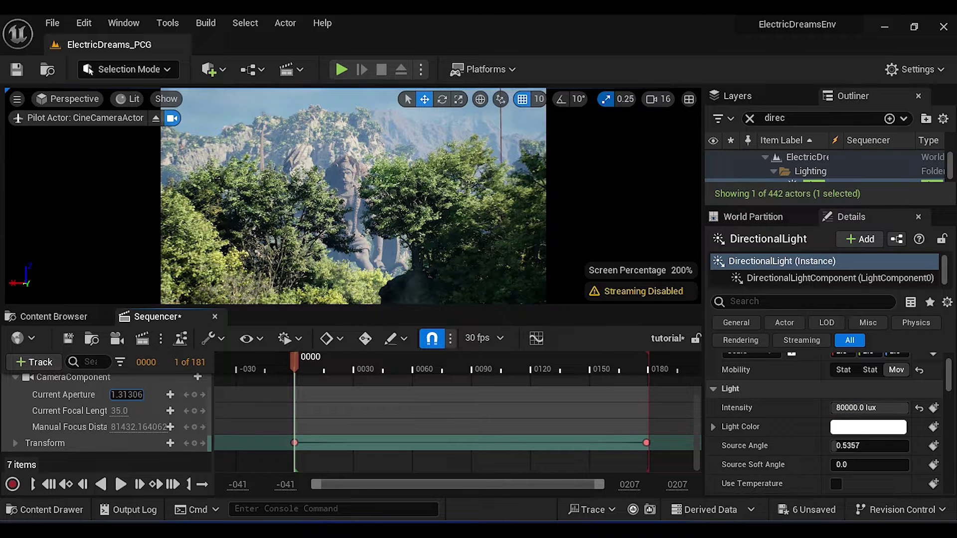
left_click_drag(129, 394, 120, 394)
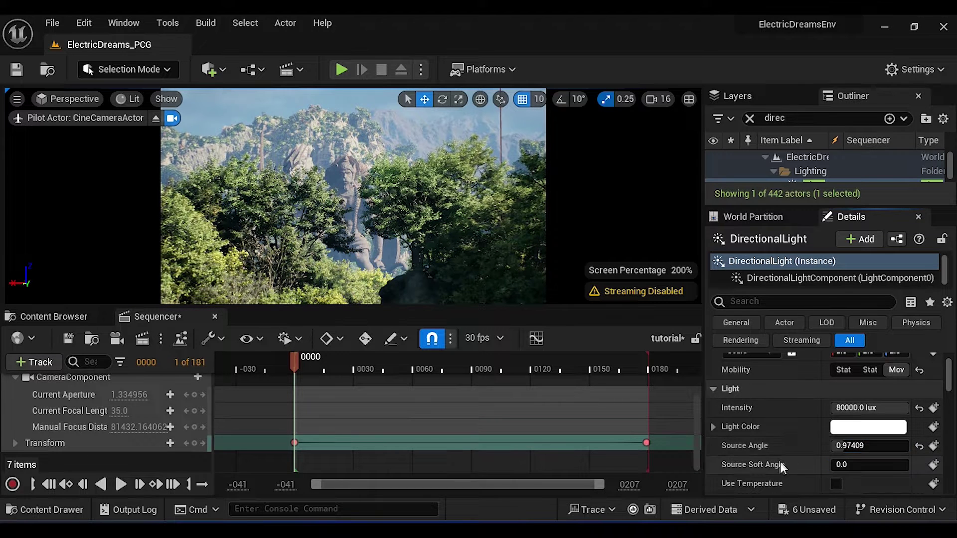
scroll(768, 467, "down", 5)
scroll(771, 474, "up", 1)
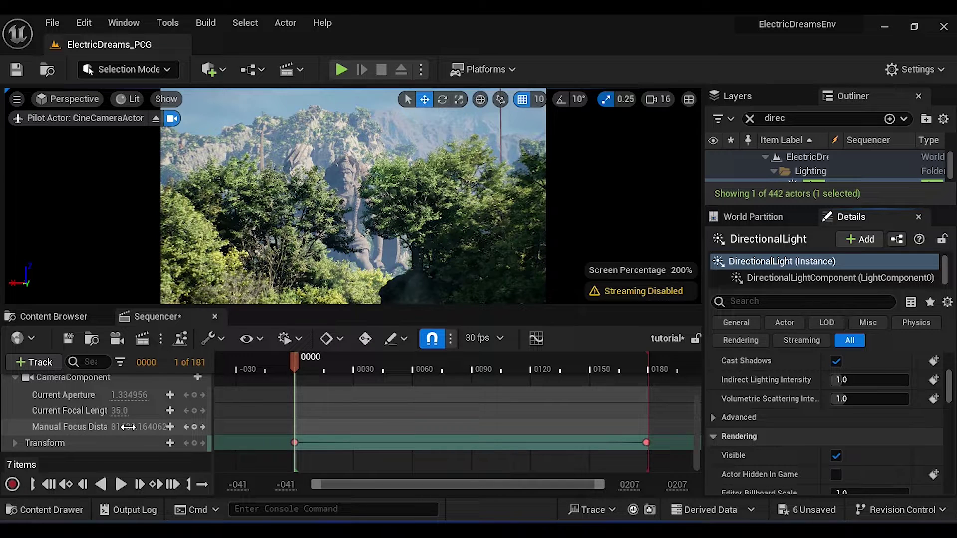
Step: Key the camera's current focal length at about 86.26 on frame 0 and about 37.71 on frame 177
mouse_move(120, 411)
left_mouse_down()
mouse_move(164, 411)
mouse_move(125, 411)
mouse_move(137, 411)
left_mouse_up()
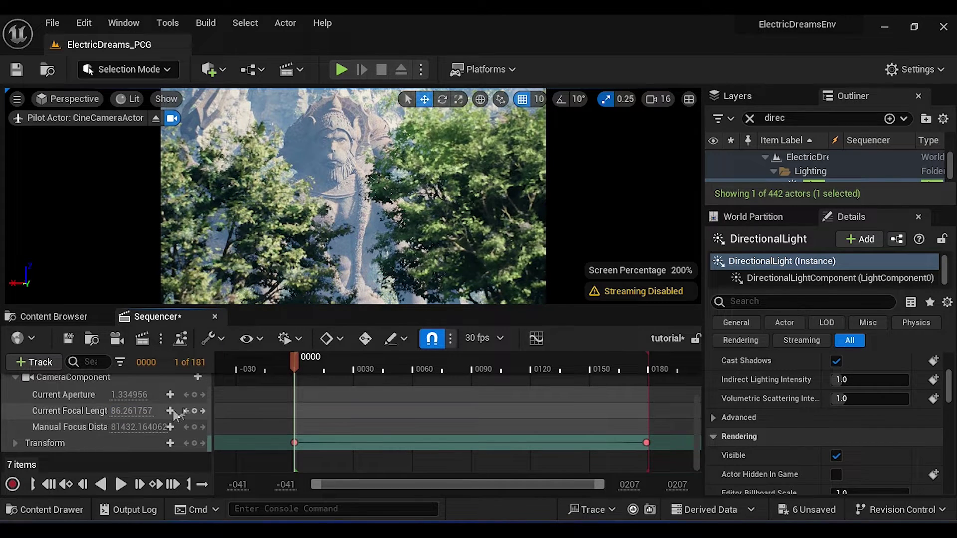
left_click(194, 411)
left_click_drag(331, 358, 643, 371)
left_click_drag(121, 410, 100, 411)
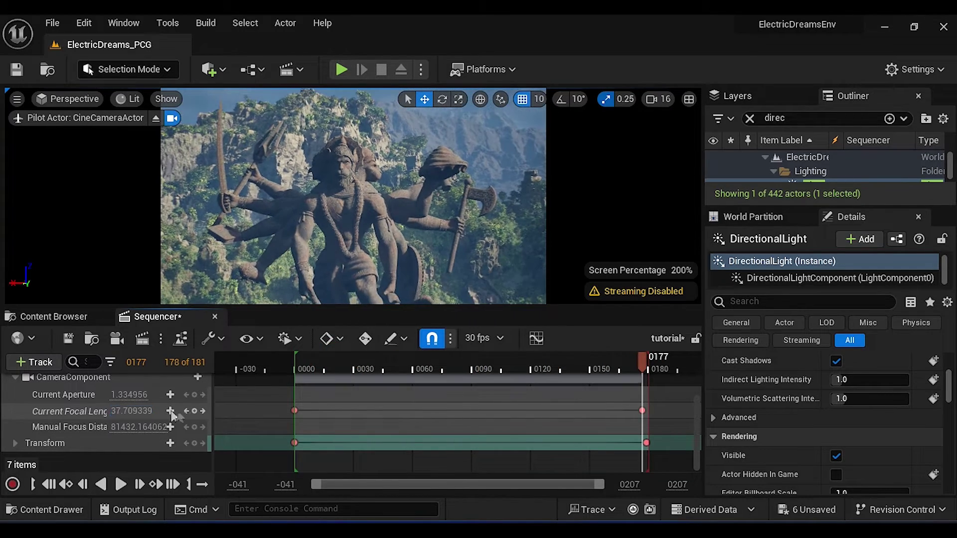
left_click(195, 411)
Step: Move the camera's last focal length key to the end of the playback range and preview the zoom across the timeline
left_click(643, 410)
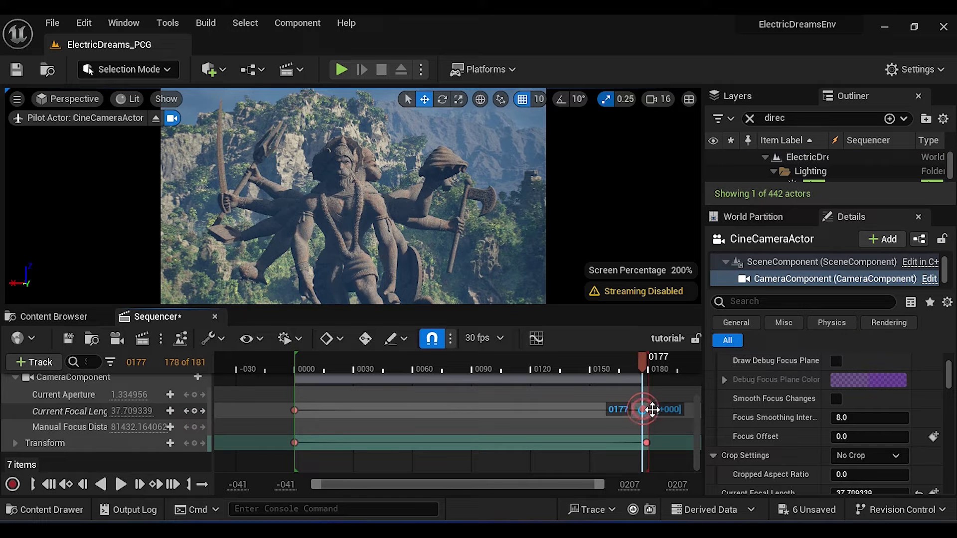
left_click(651, 415)
left_click(643, 411)
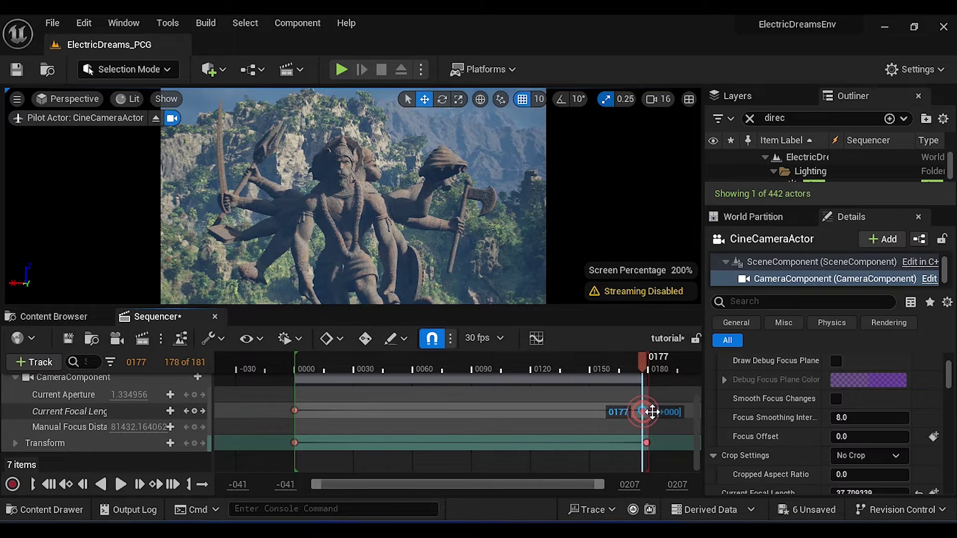
left_click_drag(648, 374, 376, 372)
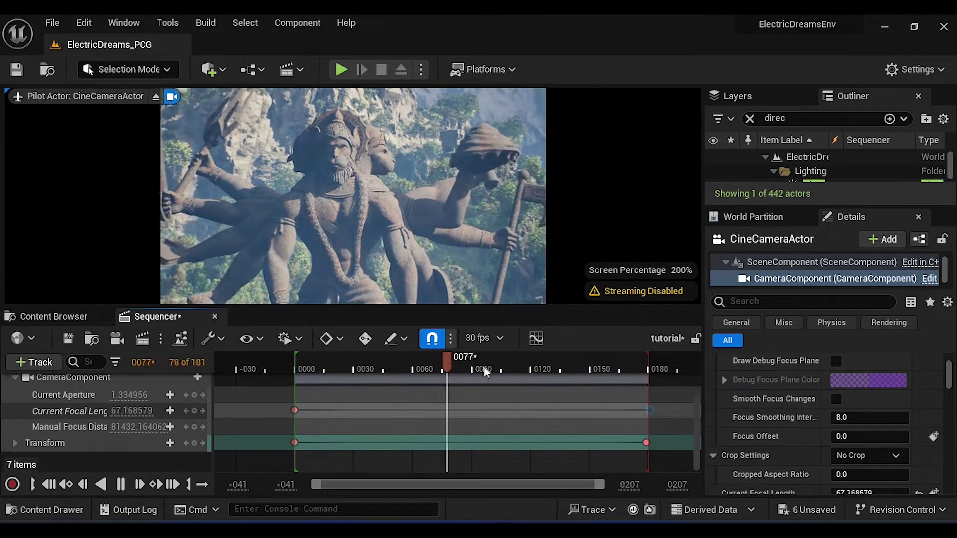
left_click_drag(581, 370, 309, 371)
Step: Key the camera's manual focus distance at about 9893.48 on frame 0 and about 111815.63 on frame 109, with intermediate focus keys between them
left_click(187, 443)
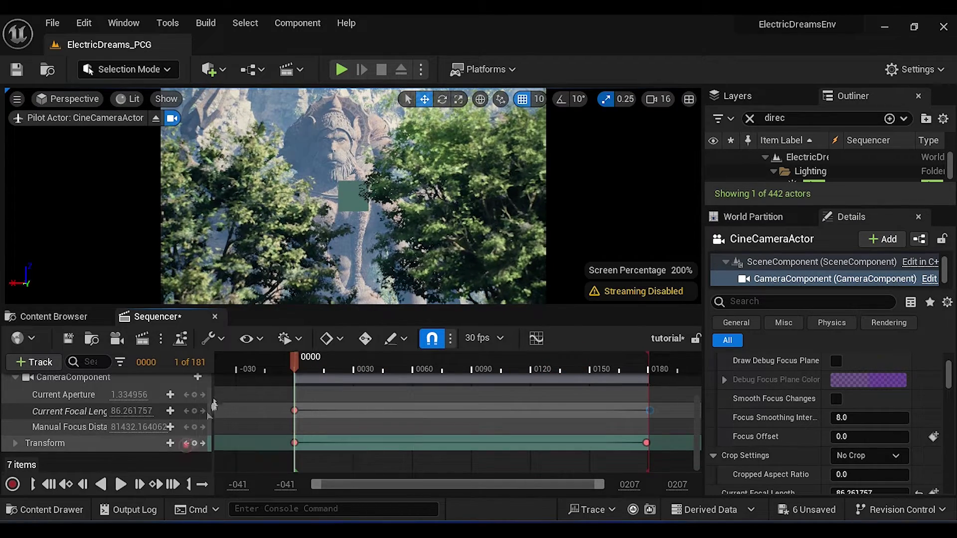
key("s")
right_click_drag(273, 252, 272, 252)
left_click(195, 443)
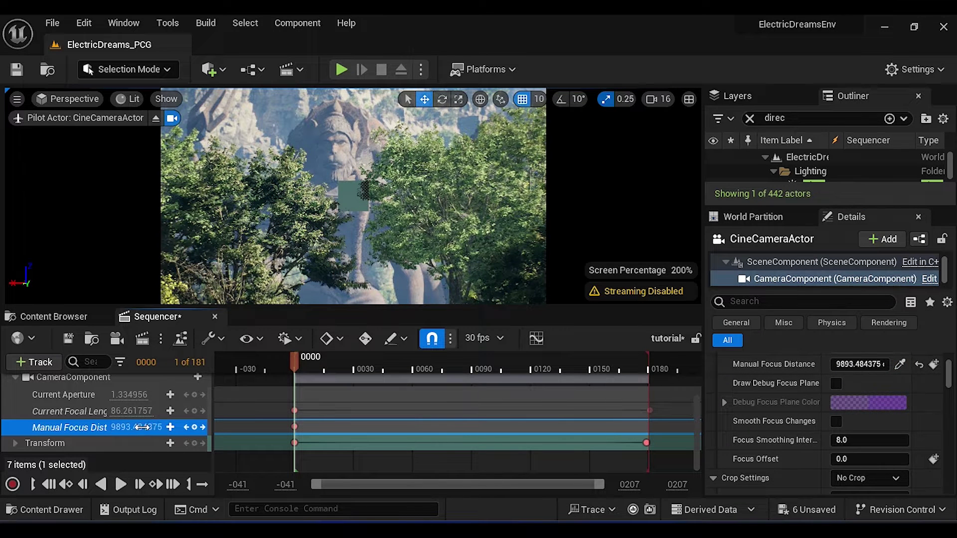
left_click_drag(319, 373, 410, 403)
left_click(437, 367)
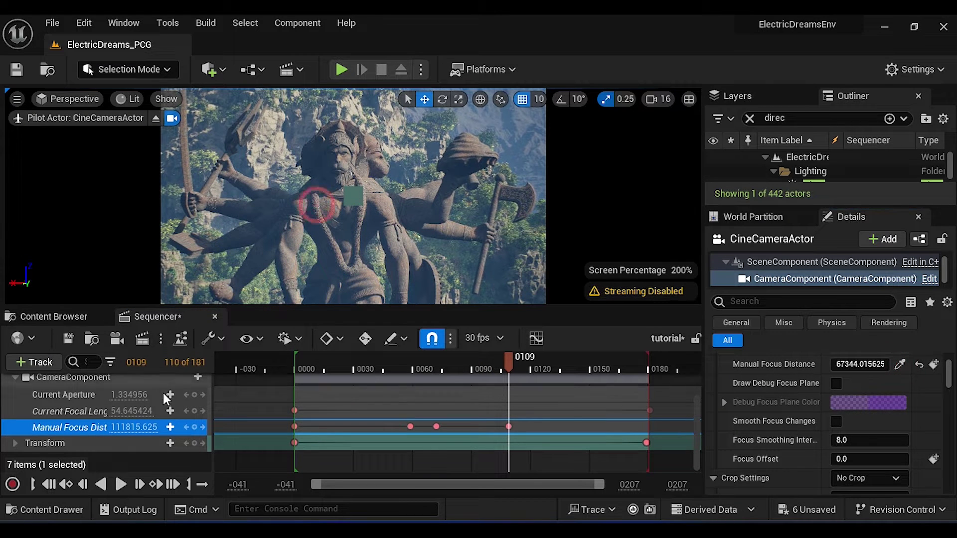
left_click(195, 428)
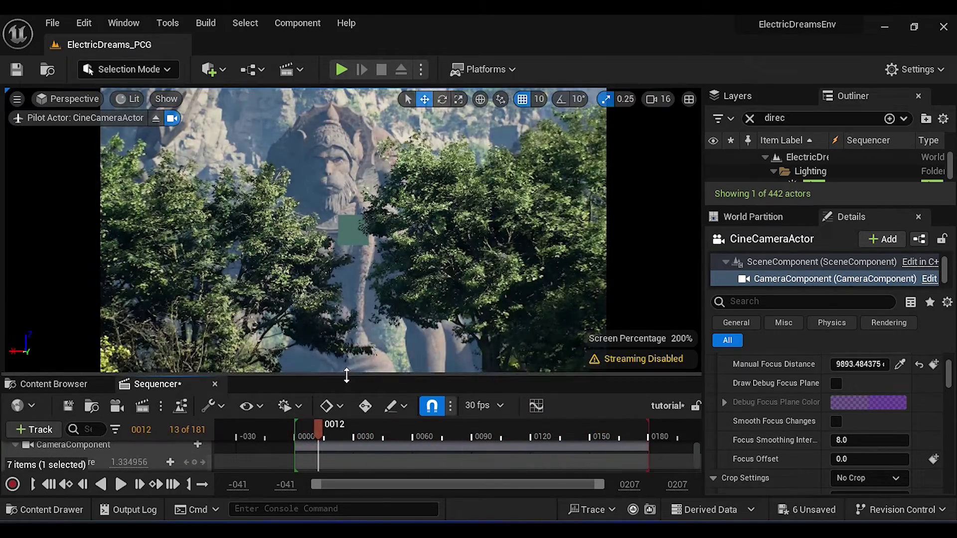
Step: Delete all the camera's focal length, focus distance and transform keyframes from the sequence
left_click_drag(346, 375, 331, 411)
left_click_drag(280, 395, 647, 471)
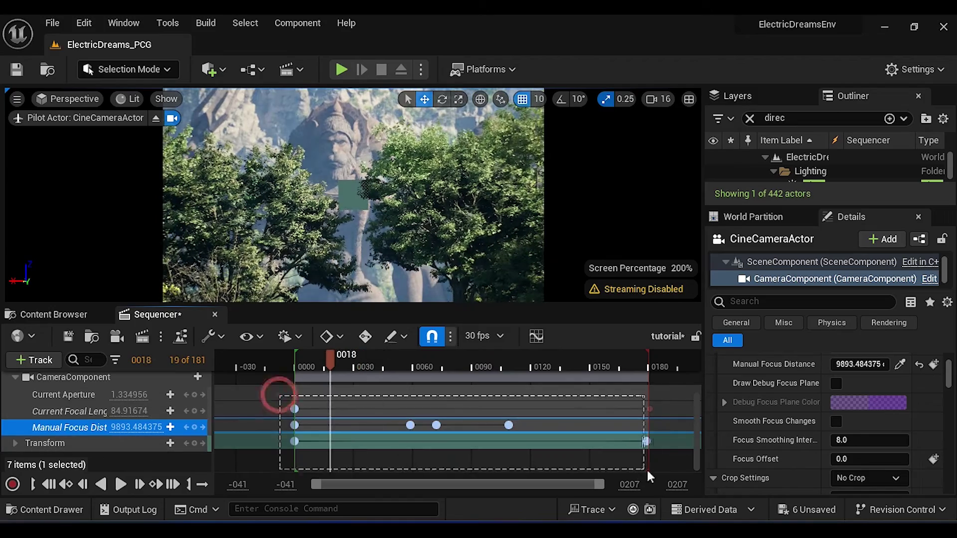
key("Delete")
Step: Reframe the camera on the rock pillar in front of the statue and set its current focal length to about 209.92
key("w")
mouse_move(339, 265)
right_mouse_down()
mouse_move(345, 277)
mouse_move(352, 273)
right_mouse_up()
key("s")
key("d")
key("a")
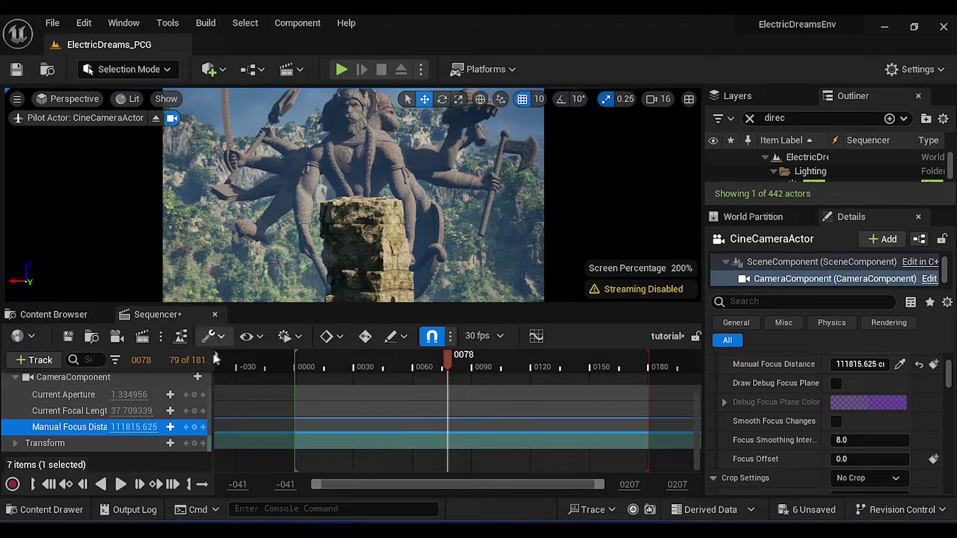
left_click_drag(126, 410, 185, 410)
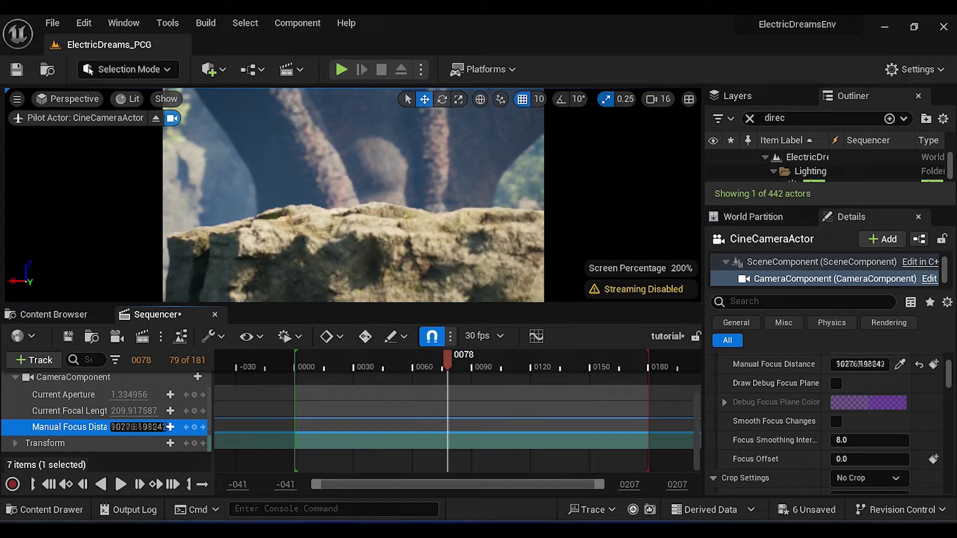
Step: Key the camera's transform near the sequence start and, after shifting the view sideways along the rock, on frame 132; play the move
left_click_drag(322, 366, 549, 380)
left_click(192, 444)
middle_click_drag(374, 257, 349, 231)
right_click_drag(374, 257, 374, 257)
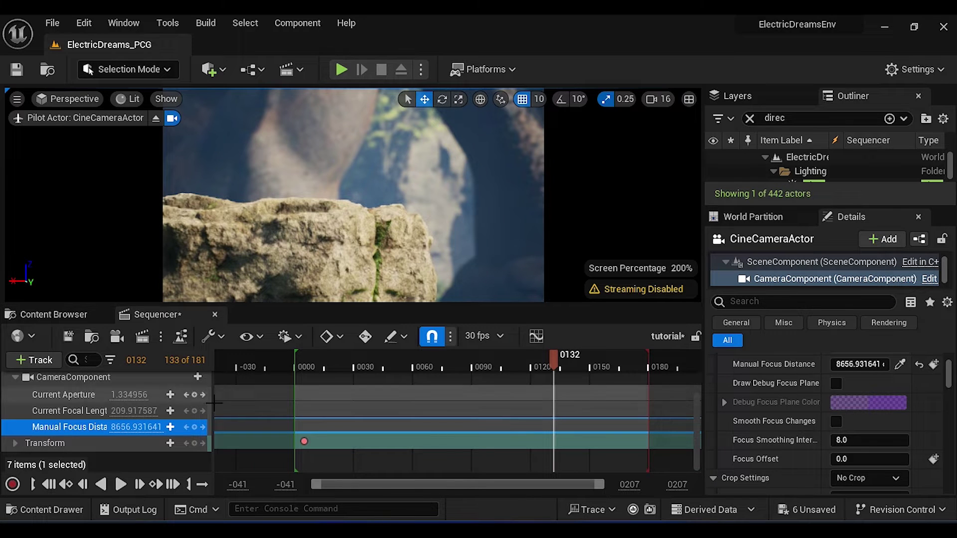
left_click(193, 443)
left_click_drag(550, 365, 328, 365)
key("space")
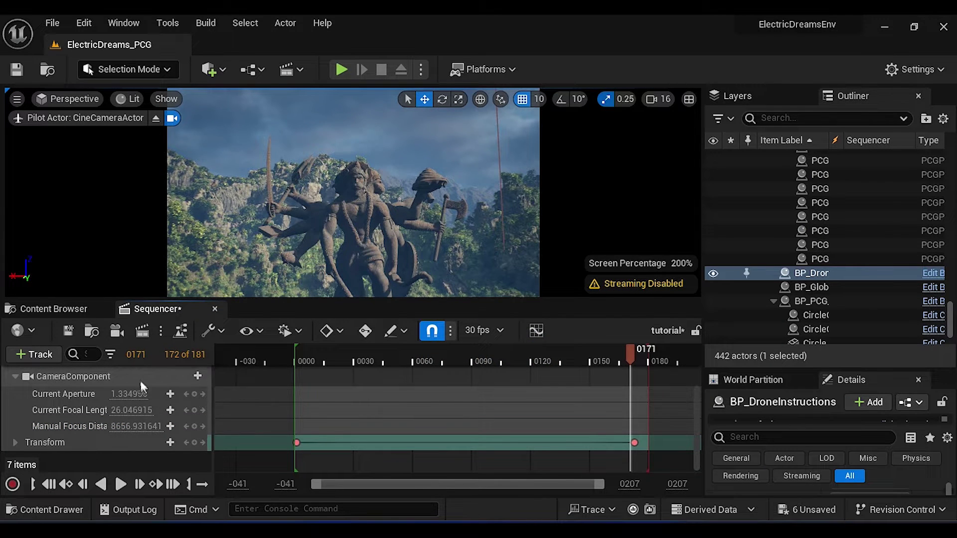
Step: Rotate the sun so its light rakes across the statue on frame 142, and place a point light in the valley beside the statue
left_click_drag(632, 349, 576, 368)
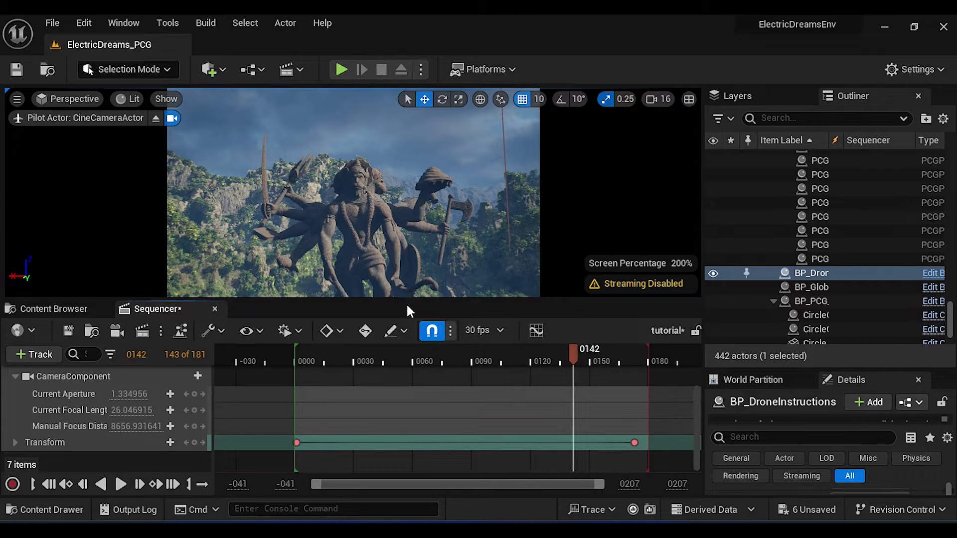
left_click_drag(407, 308, 410, 350)
key("ctrl+l")
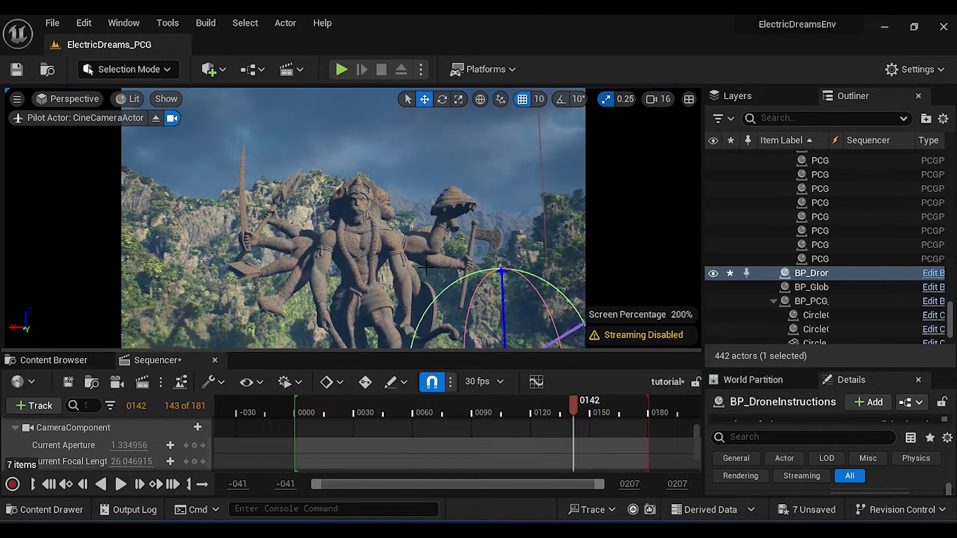
key("ctrl+l")
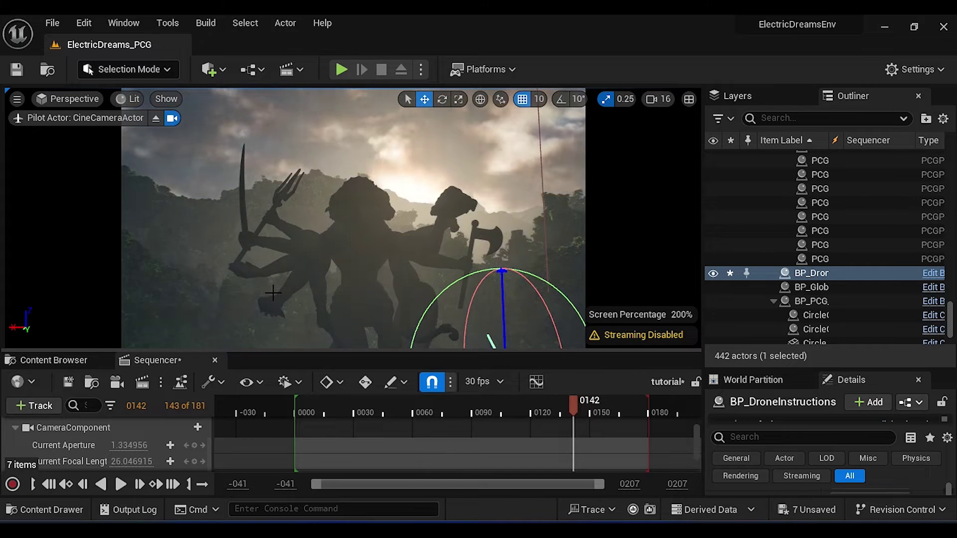
key("ctrl+l")
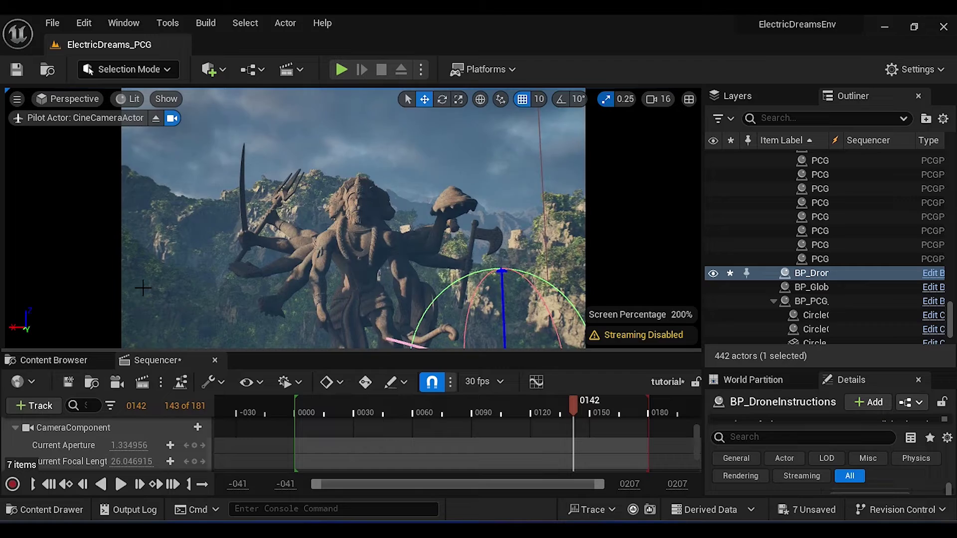
left_click(150, 291)
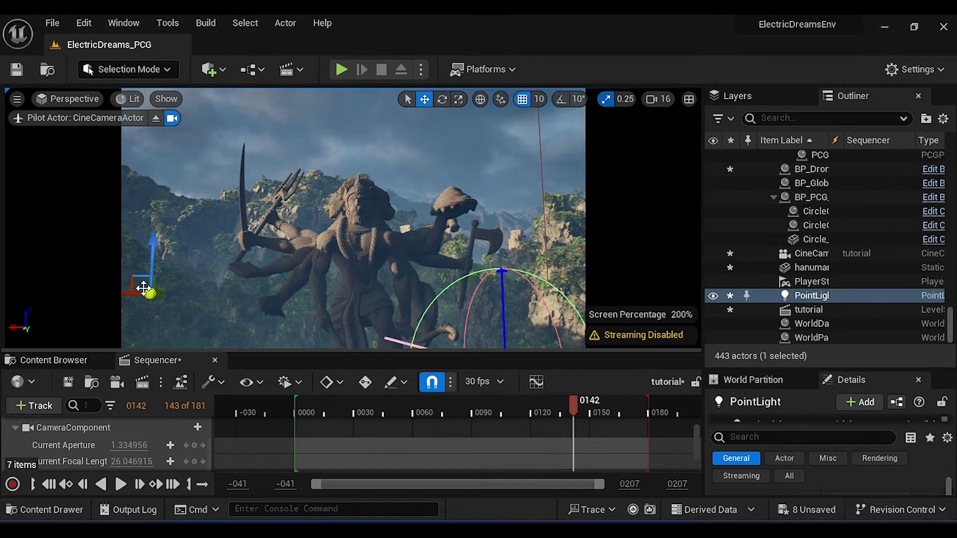
left_click_drag(573, 403, 504, 400)
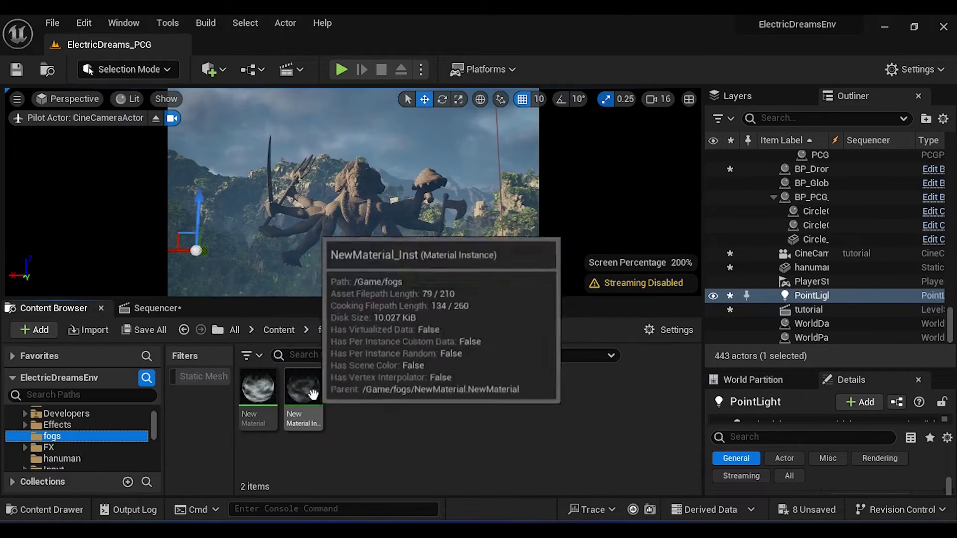
Step: Open the material NewMaterial in the fogs folder and examine its node graph
double_click(261, 393)
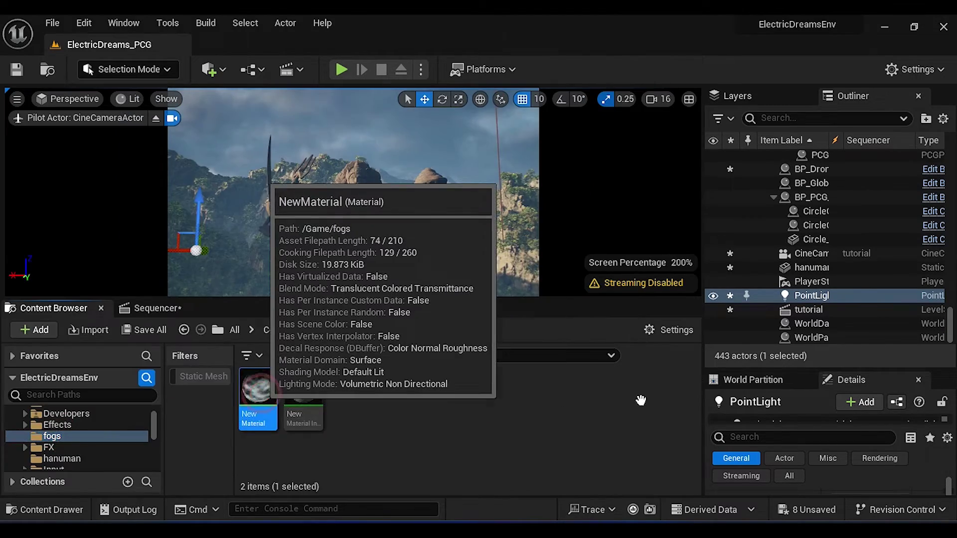
scroll(442, 401, "down", 2)
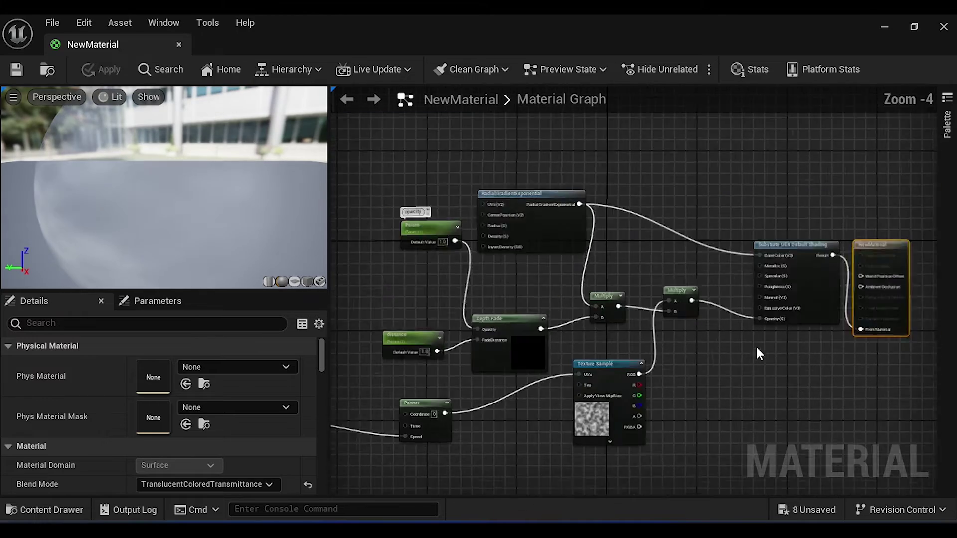
scroll(811, 339, "up", 1)
right_click_drag(812, 339, 720, 395)
left_click(558, 199)
Step: Add a Plane shape to the level in front of the statue and bring up its transform values
left_click(222, 70)
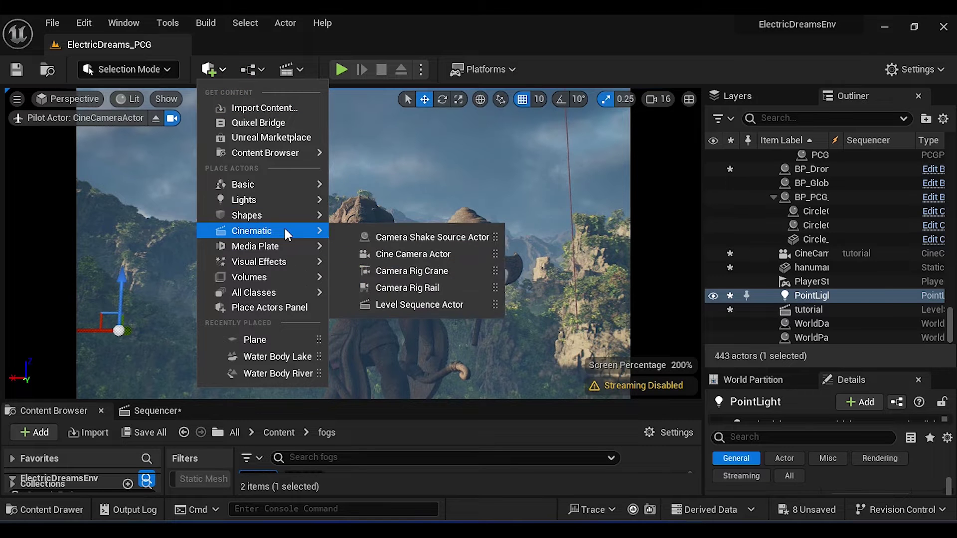
mouse_move(284, 217)
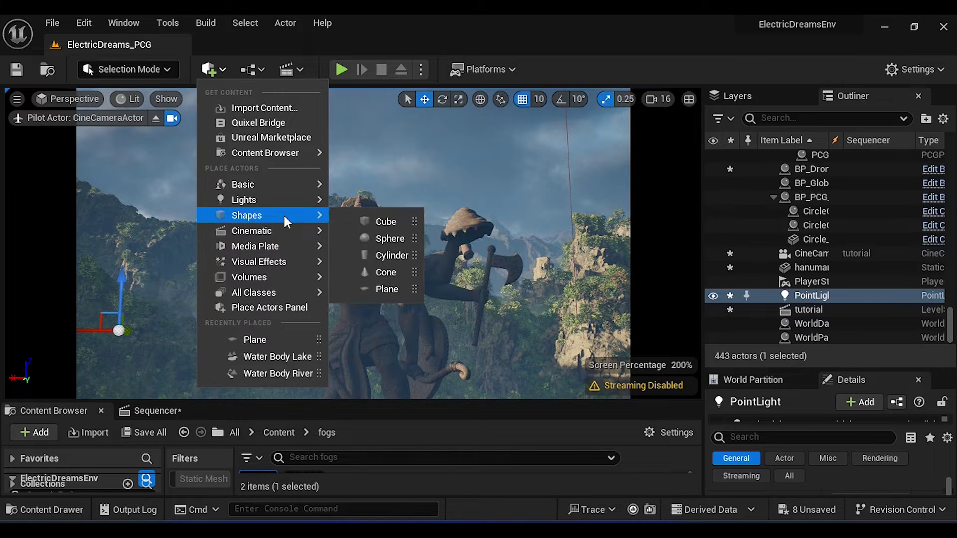
left_click(388, 289)
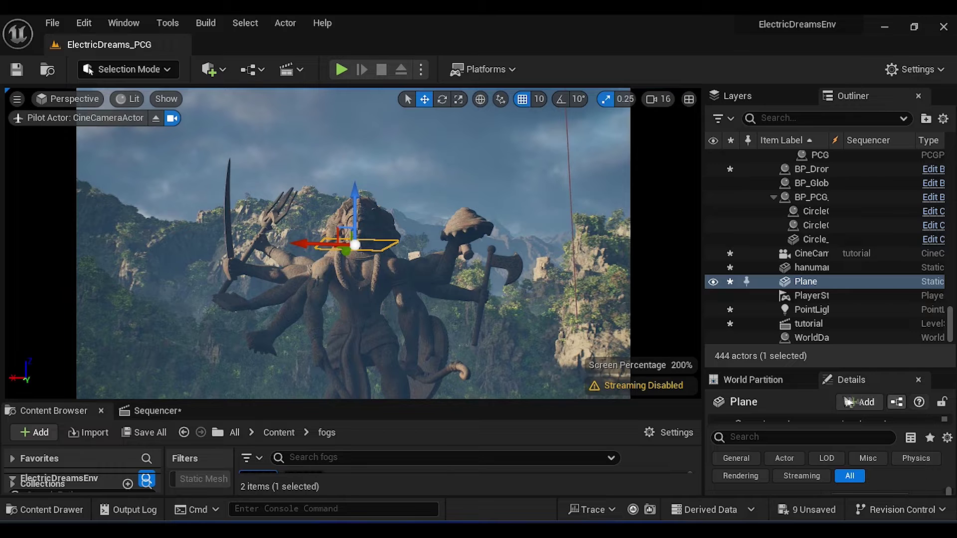
left_click_drag(791, 370, 802, 251)
left_click_drag(801, 252, 801, 232)
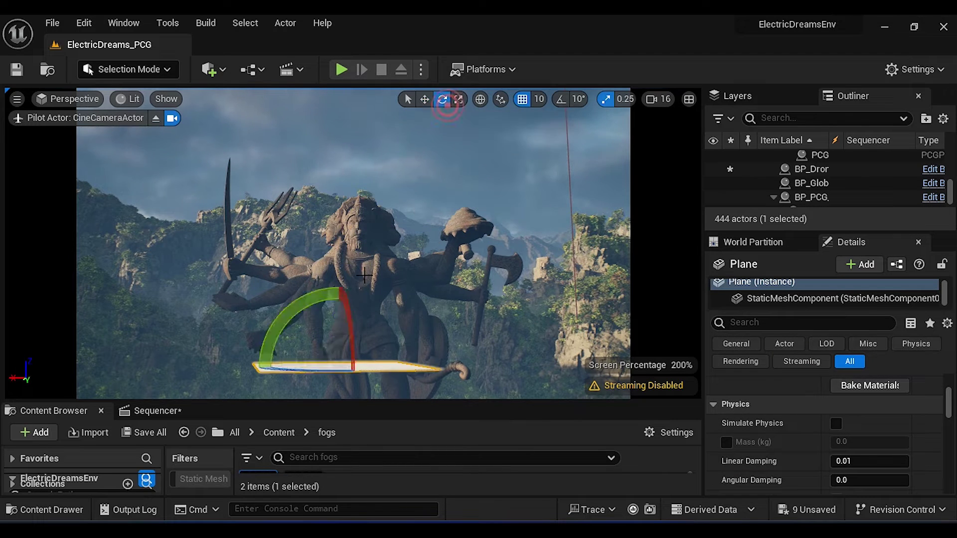
scroll(840, 422, "up", 10)
Step: Rotate the plane upright to -90° on X and stretch its scale to 2.25 on X and 0.75 on Y
left_click_drag(348, 310, 266, 365)
left_click(424, 99)
left_click(458, 99)
left_click_drag(308, 329, 307, 279)
left_click_drag(260, 299, 194, 300)
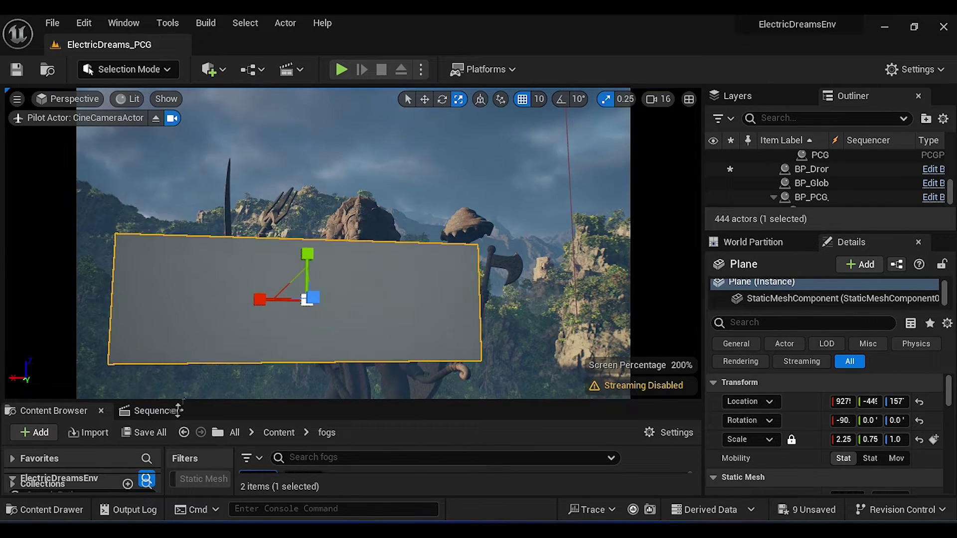
Step: Apply the fog material instance NewMaterial_Inst to the upright plane
left_click_drag(353, 400, 363, 334)
left_click_drag(308, 434, 356, 272)
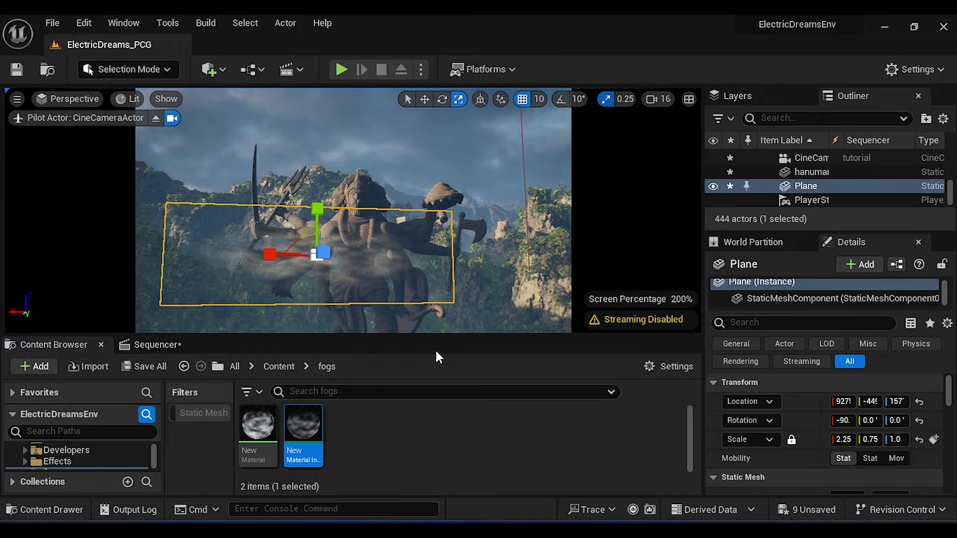
left_click_drag(434, 335, 380, 348)
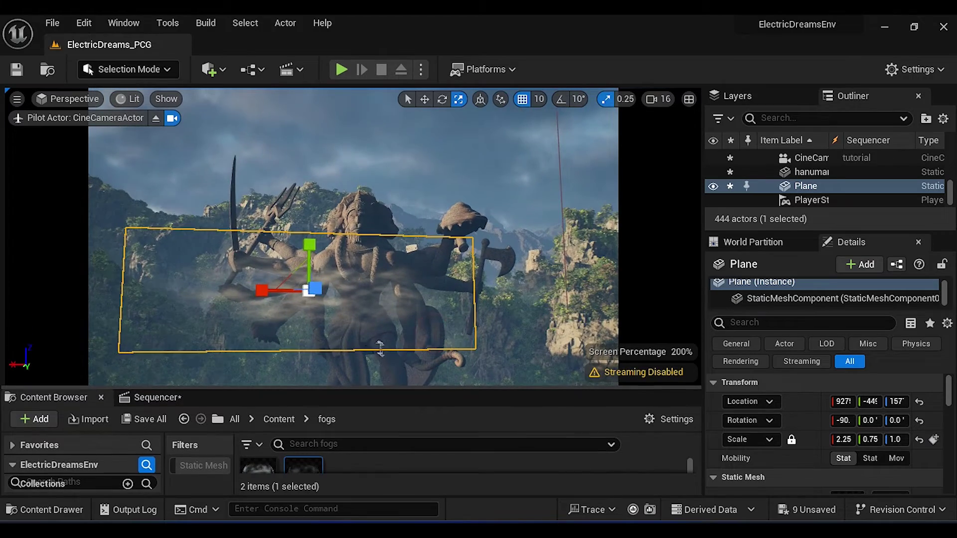
Step: Set the fog plane's Y scale to 500 with locked proportions and shift the plane down and across the valley
right_click_drag(449, 224, 448, 309)
left_click(870, 440)
type("500")
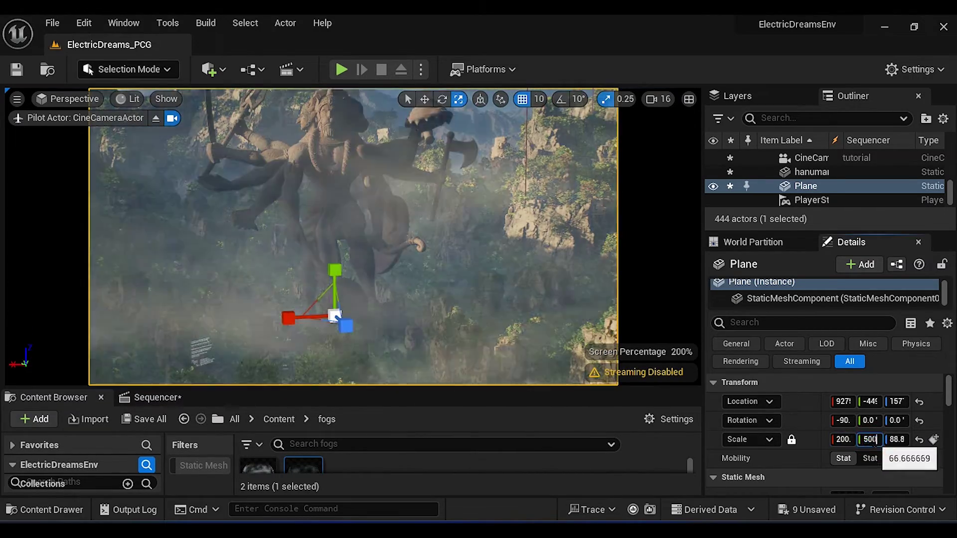
key("Return")
key("w")
left_click_drag(206, 125, 206, 200)
left_click_drag(152, 203, 391, 211)
Step: Set the fog plane's X scale to 500 with locked proportions and move it low beside the statue's legs
left_click(843, 440)
type("200")
key("Return")
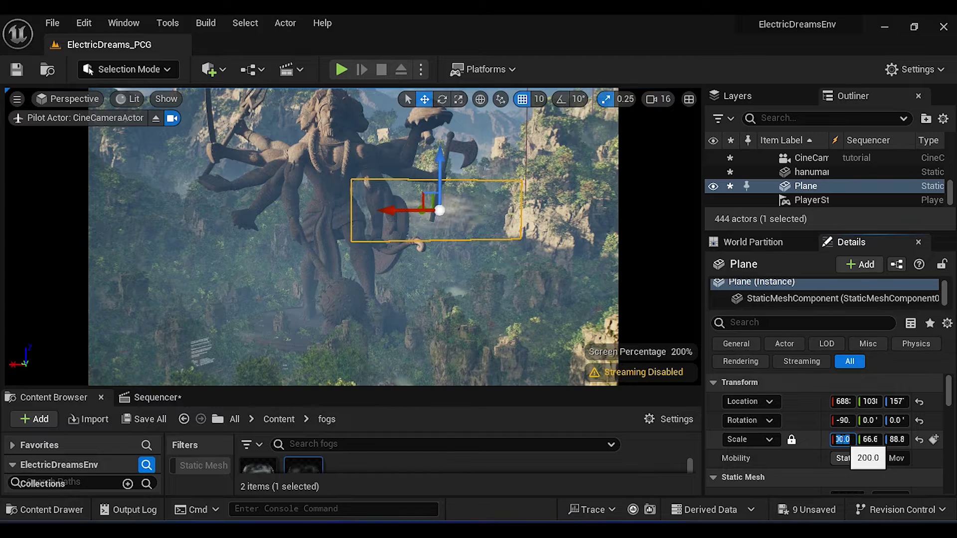
type("500")
key("Return")
left_click_drag(440, 164, 444, 244)
left_click_drag(399, 283, 180, 279)
Step: Raise the fog plane and increase its Y location, judging the framing on frame 164 of the sequence
left_click(157, 398)
left_click_drag(333, 387, 333, 335)
left_click_drag(646, 387, 617, 387)
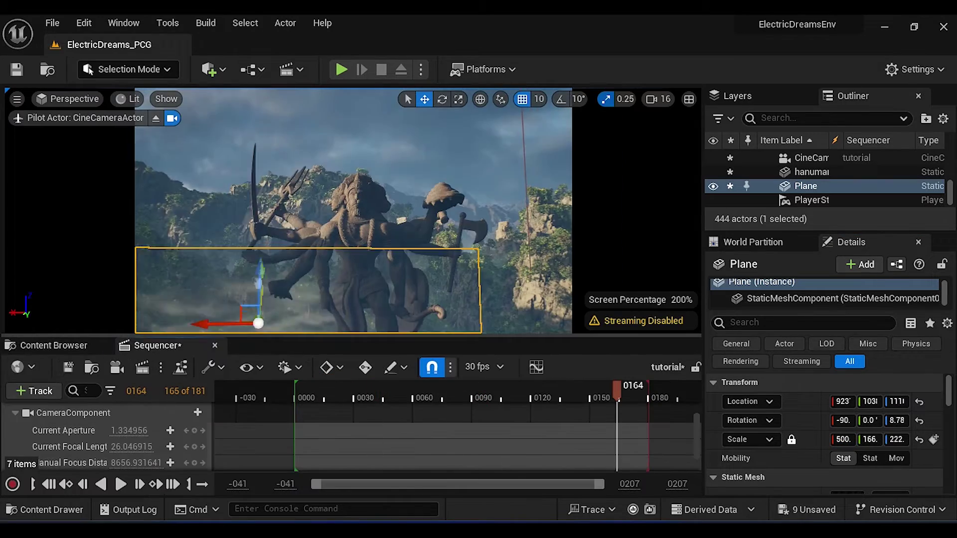
left_click_drag(258, 284, 257, 252)
left_click_drag(870, 402, 872, 403)
left_click_drag(261, 200, 260, 238)
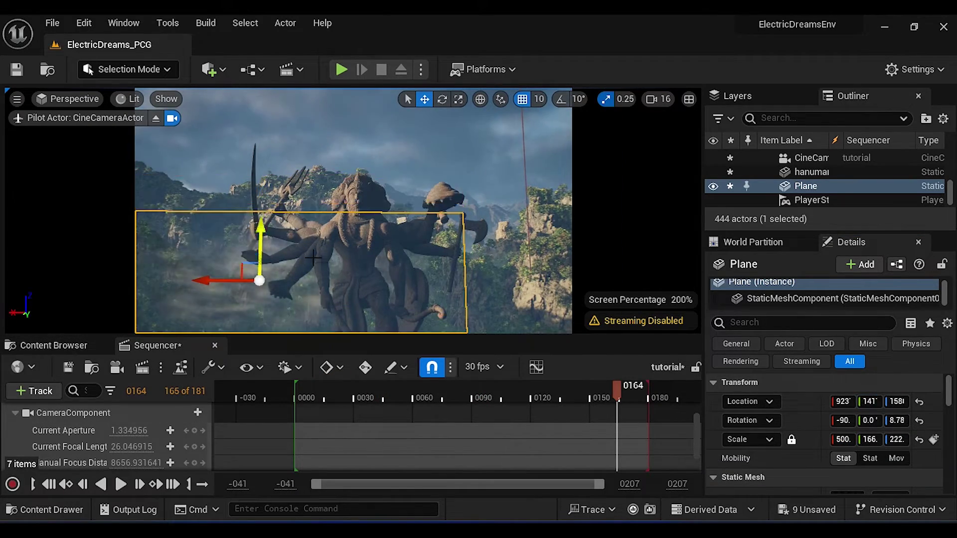
Step: Increase the fog plane's Y location further and lower it around the statue's waist, judging the framing on frame 209
right_click_drag(313, 258, 280, 279)
left_click_drag(308, 282, 329, 283)
right_click_drag(329, 282, 379, 299)
left_click_drag(617, 387, 700, 387)
left_click_drag(260, 227, 260, 247)
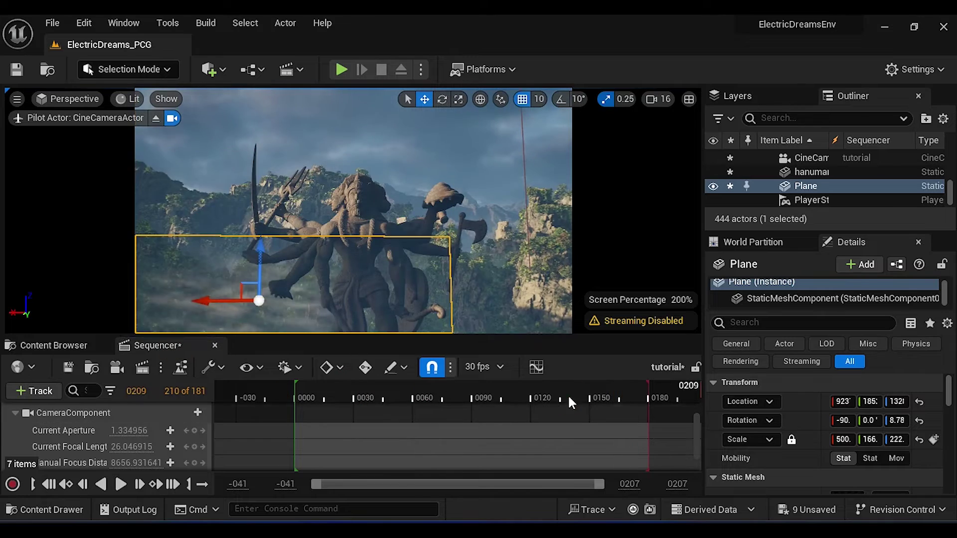
Step: Duplicate the fog plane to the statue's other side, lower the copy, and play the sequence from frame 0
left_click_drag(220, 301, 462, 302, "alt")
left_click_drag(500, 249, 500, 276)
left_click_drag(701, 387, 296, 387)
key("space")
left_click(54, 345)
left_click(431, 459)
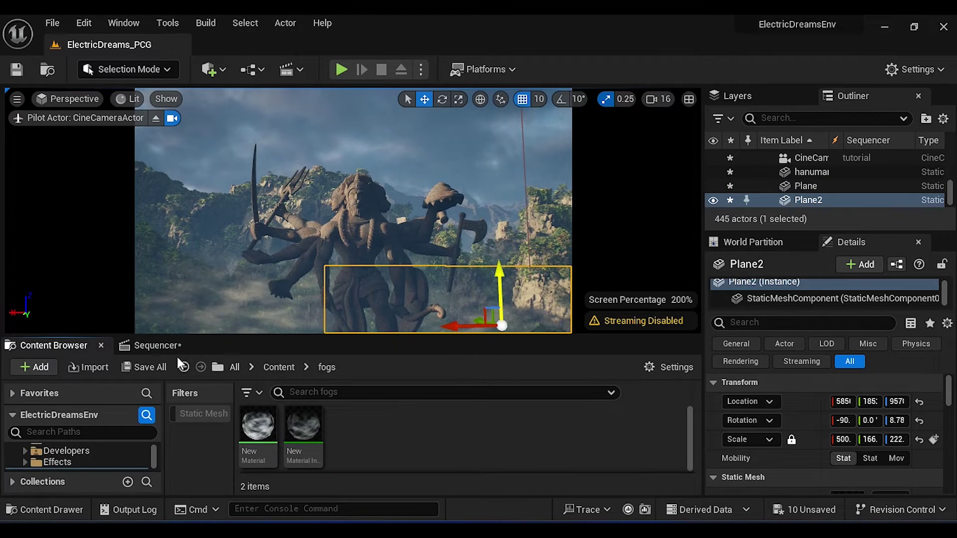
Step: Open the tutorial sequence's movie render configuration and replace the .jpg export with .exr Sequence [16bit]
left_click(163, 345)
left_click(141, 370)
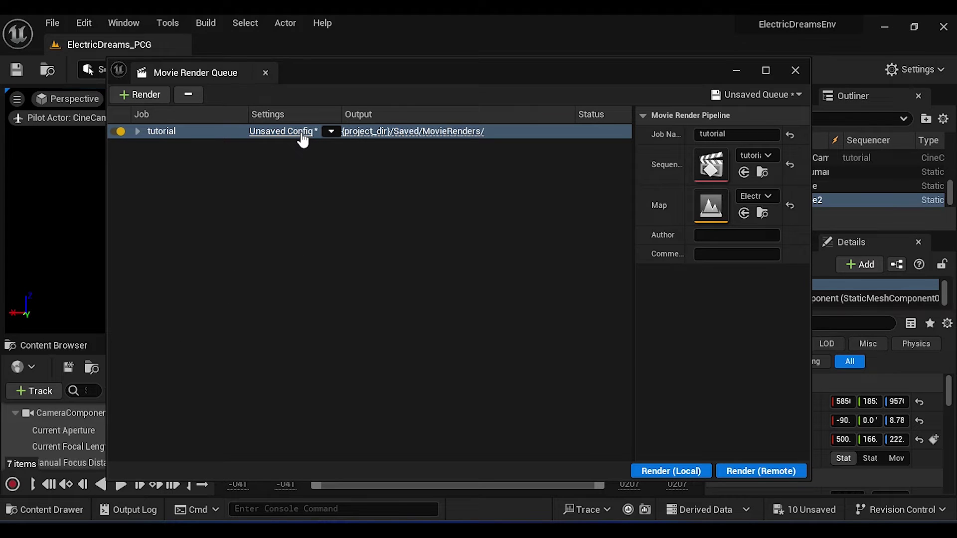
left_click(302, 132)
left_click(304, 124)
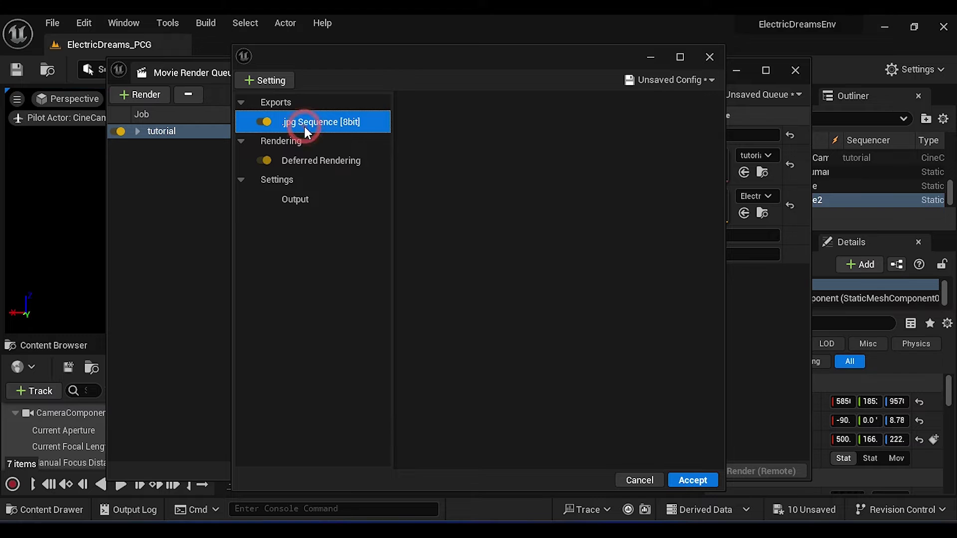
key("Delete")
left_click(282, 80)
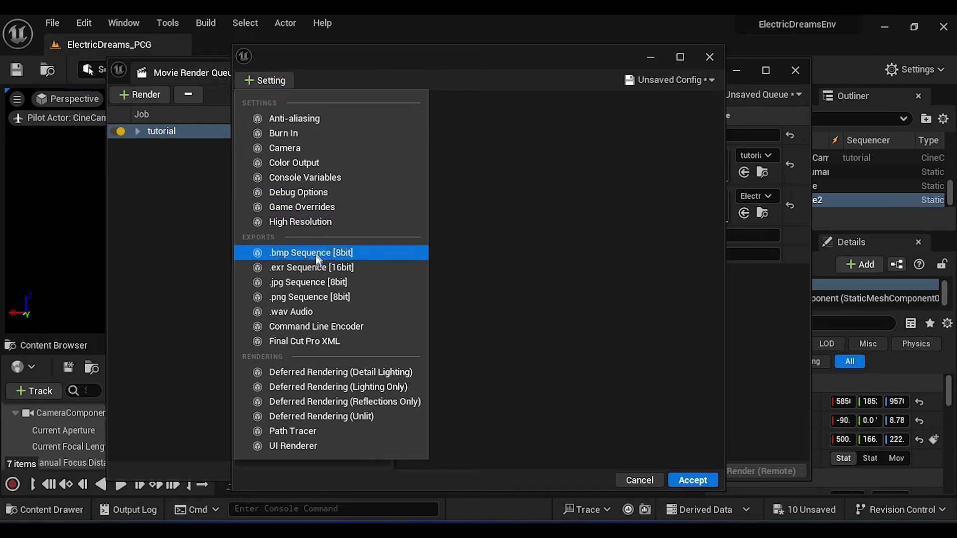
left_click(315, 264)
Step: Add Anti-aliasing with temporal sample count 32, override the method with MSAA, and enable camera cut warm-up and rendering of warm-up frames
left_click(273, 80)
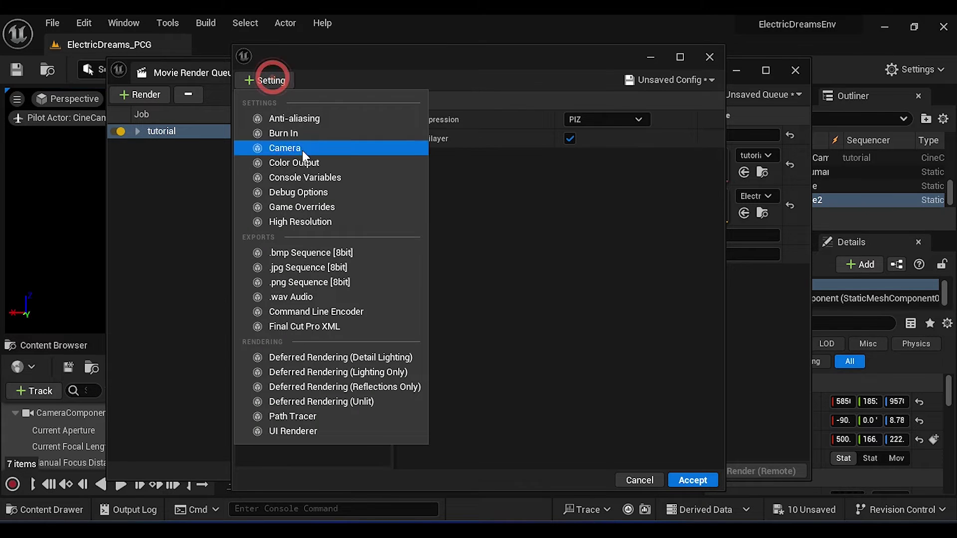
left_click(294, 119)
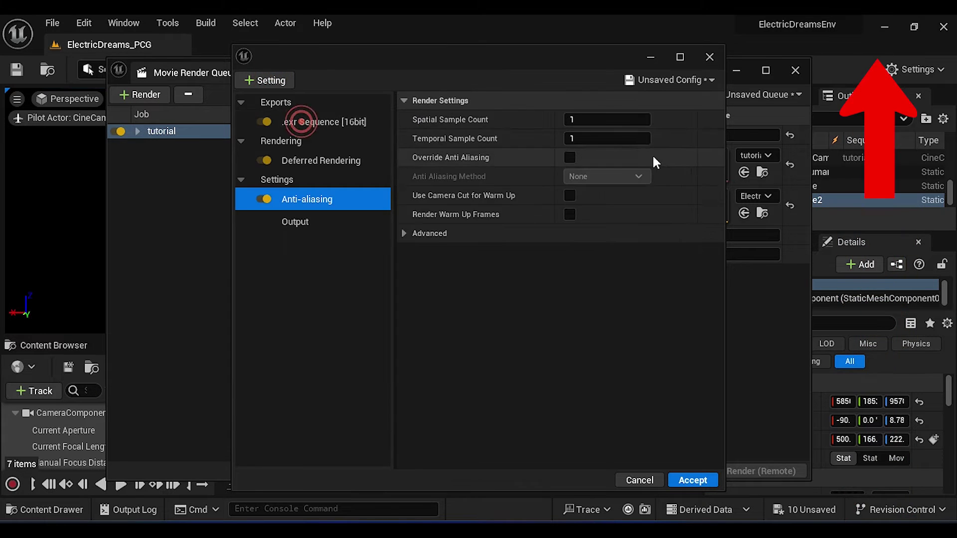
type("32")
left_click(570, 158)
left_click(587, 177)
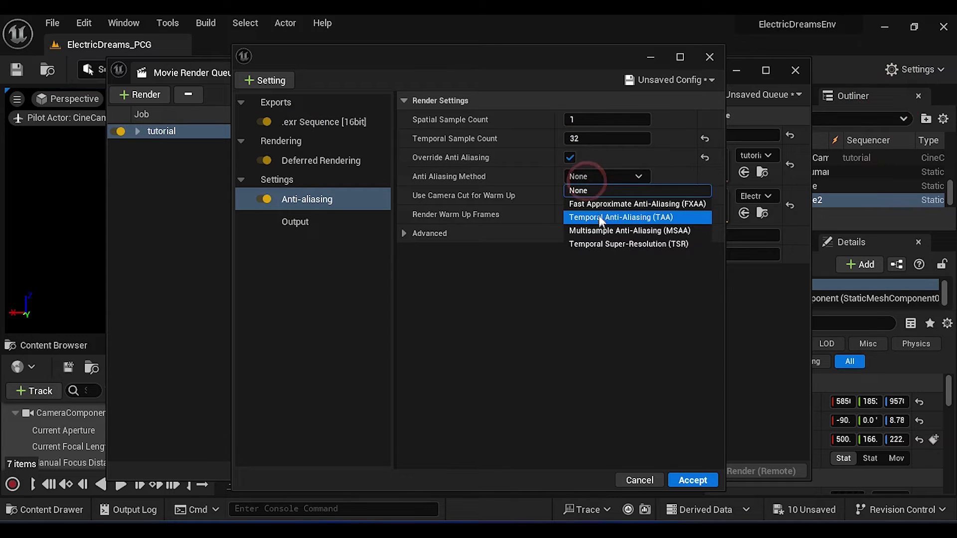
left_click(602, 231)
left_click(569, 195)
left_click(570, 213)
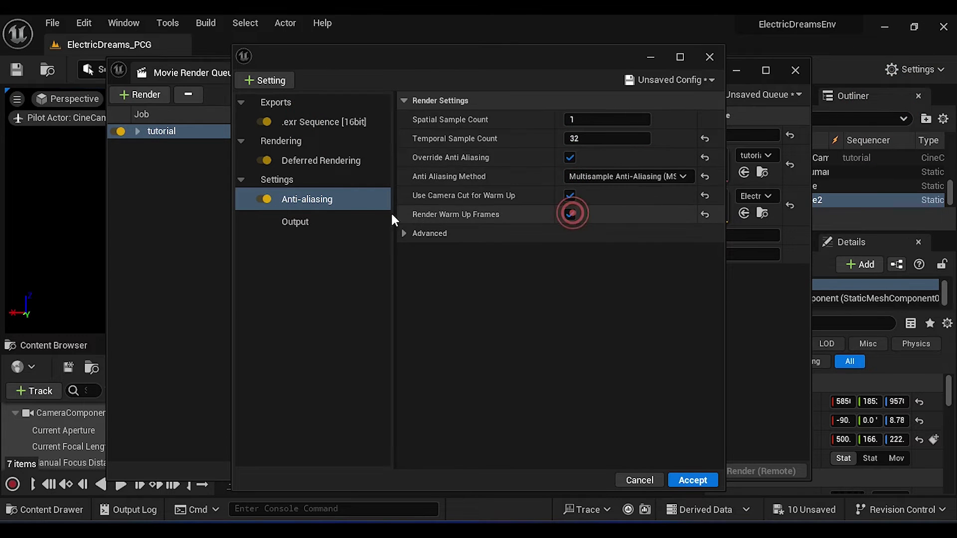
Step: Add Camera settings to the render configuration with Render All Cameras enabled and shutter timing set to Frame Close
left_click(271, 79)
left_click(285, 133)
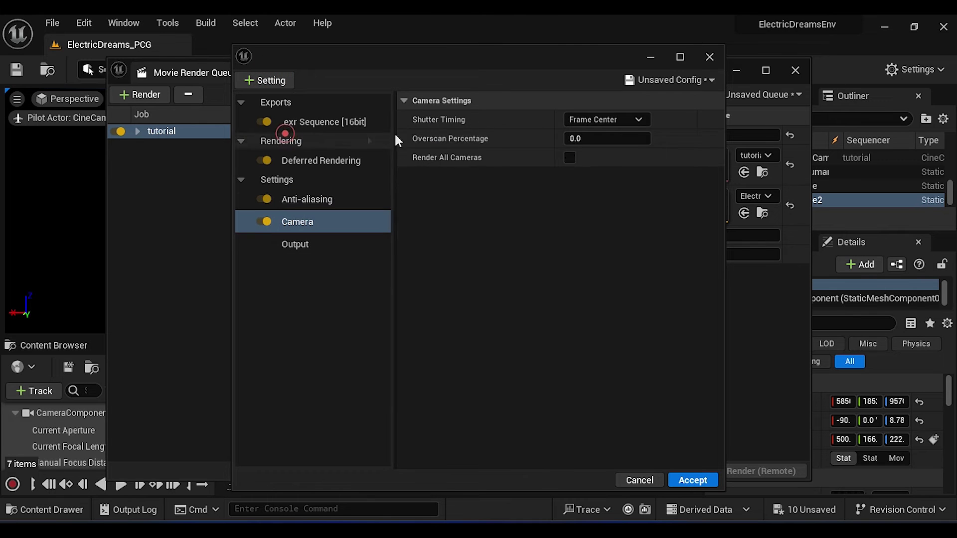
left_click(570, 157)
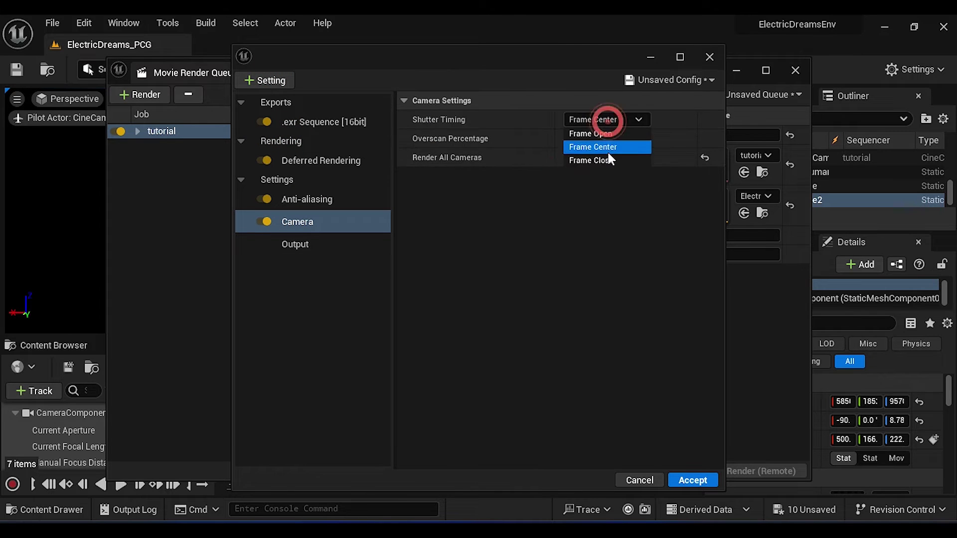
Step: Add High Resolution settings to the render configuration and enable the Sub Surface Scattering override
left_click(267, 79)
left_click(312, 184)
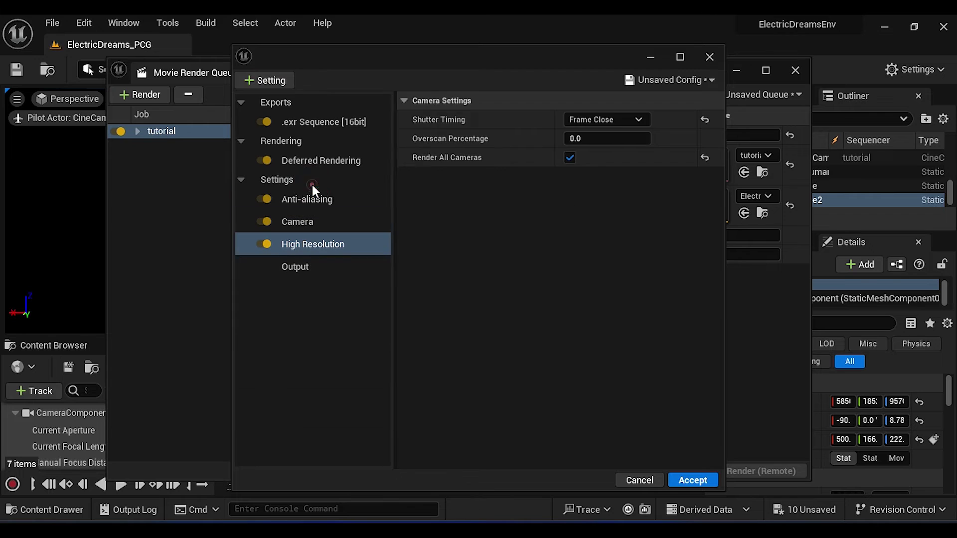
left_click(570, 176)
Step: Add Console Variables to the render configuration and set r.TemporalAA.Upsampling to 0
left_click(264, 81)
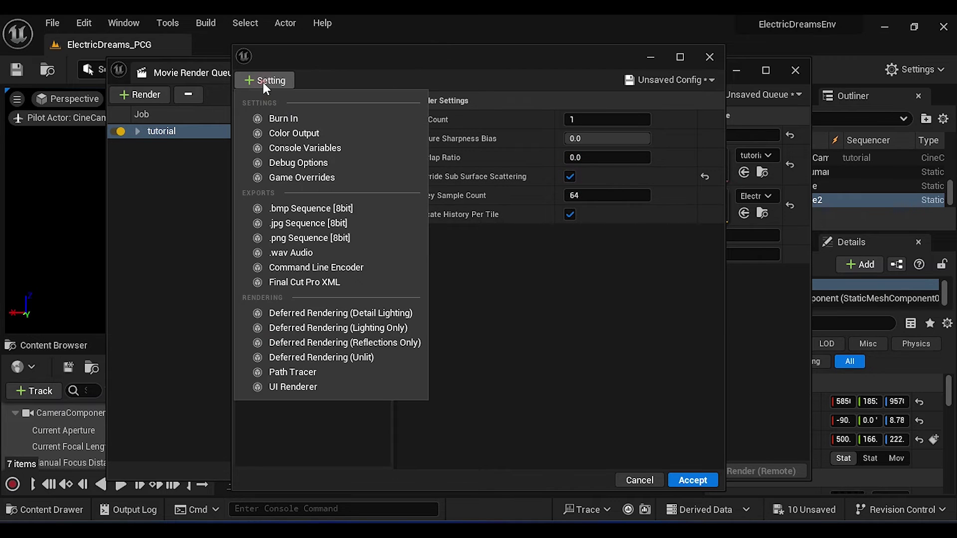
left_click(304, 141)
left_click(656, 138)
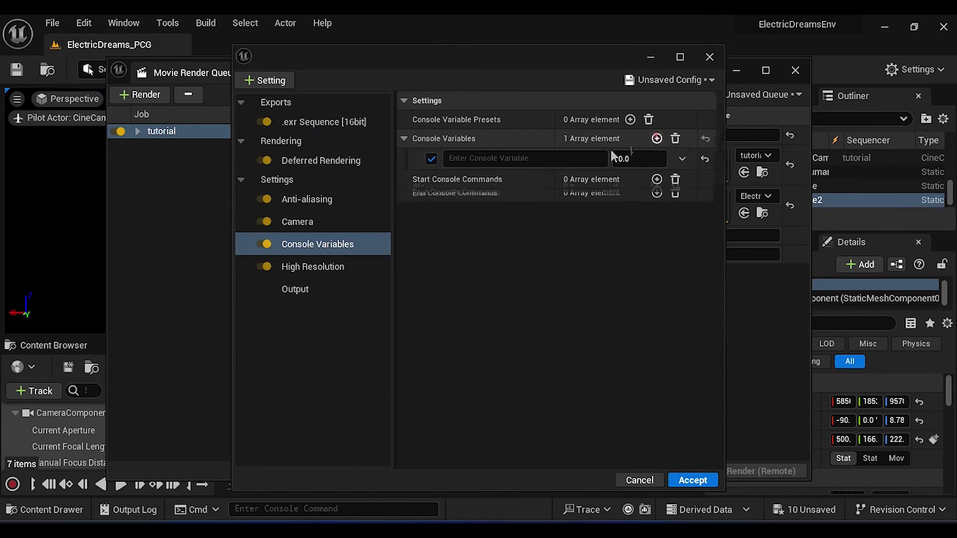
left_click(523, 158)
type("r.tem")
left_click(522, 224)
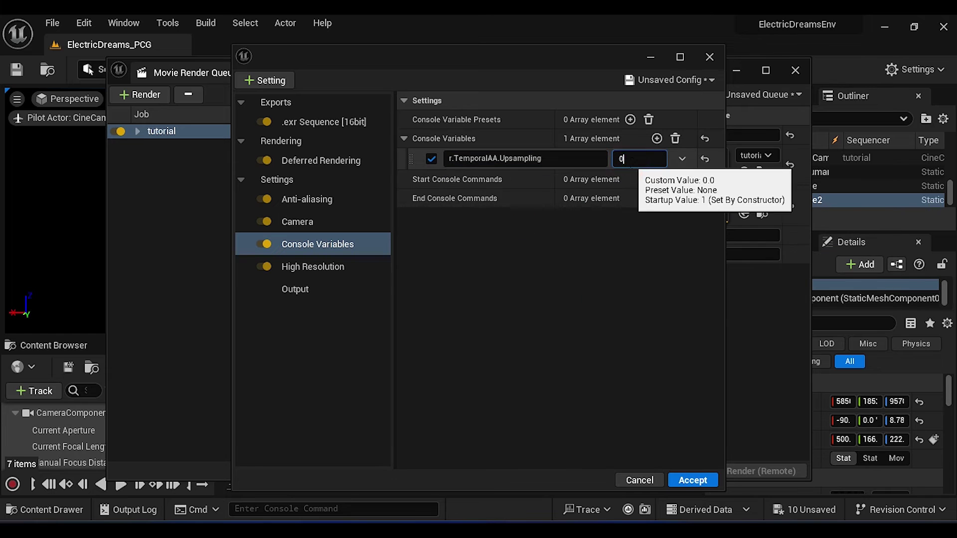
Step: Add a second console variable, r.ScreenPercentage, with the value 200
left_click(656, 138)
left_click(482, 180)
type("r.screen")
left_click(478, 192)
left_click(627, 180)
type("100")
left_click(592, 288)
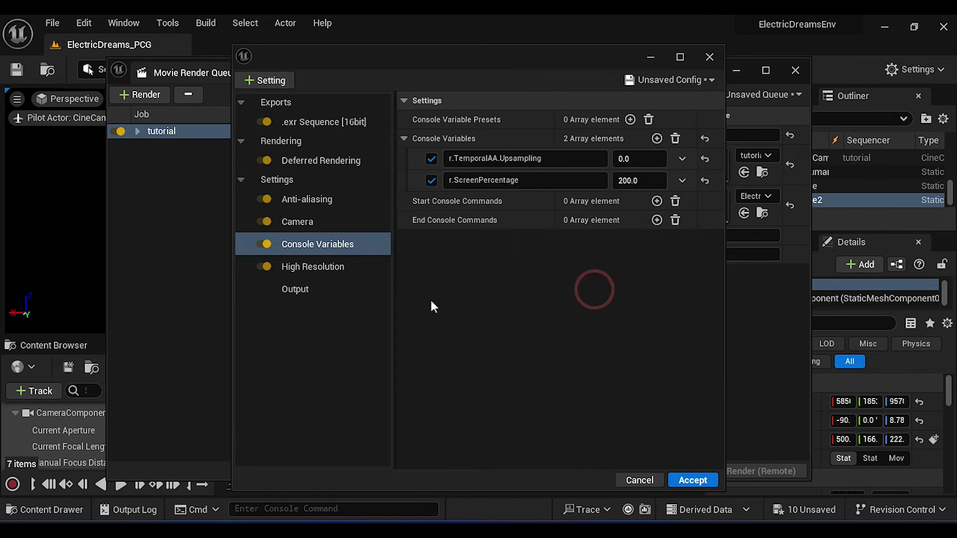
Step: Check the Output settings, accept the render configuration, and start a local render of the tutorial job
left_click(295, 290)
left_click(693, 480)
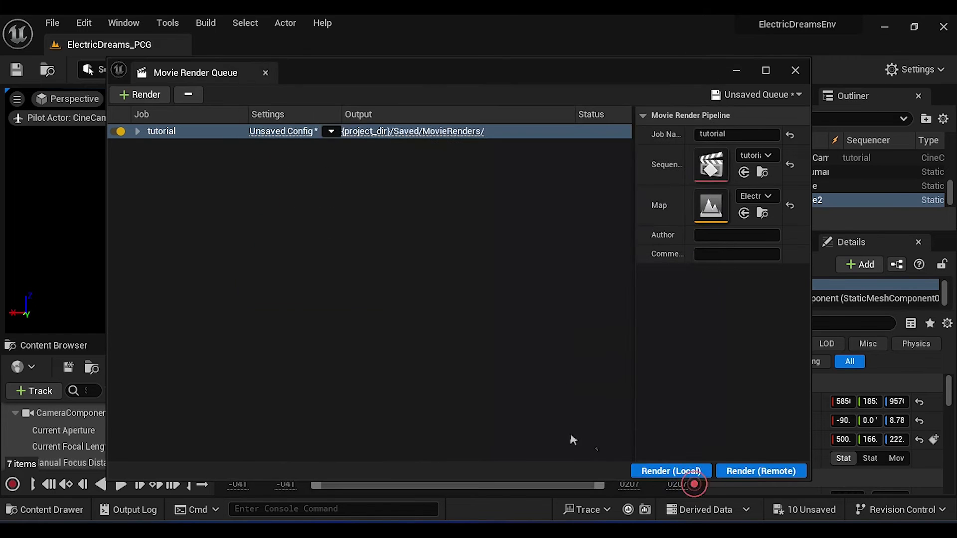
left_click(671, 473)
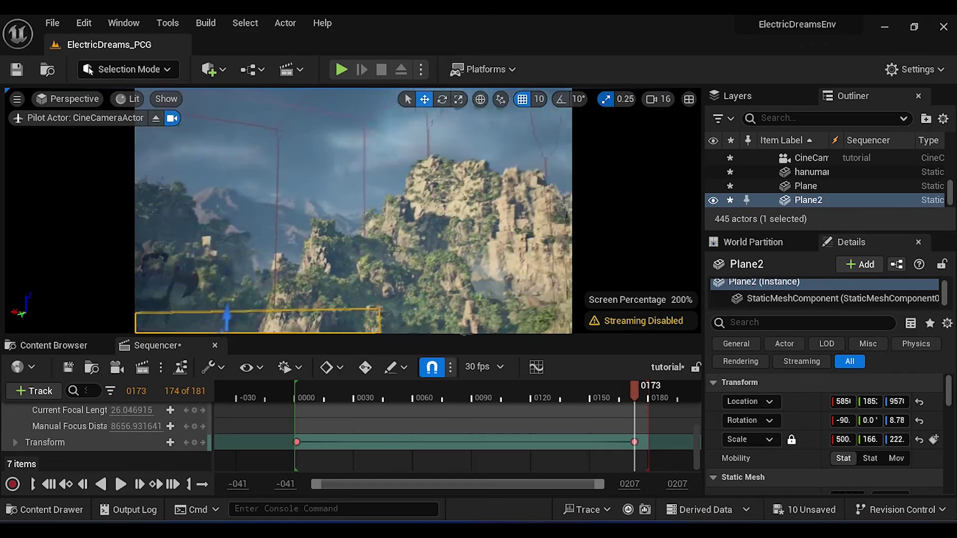